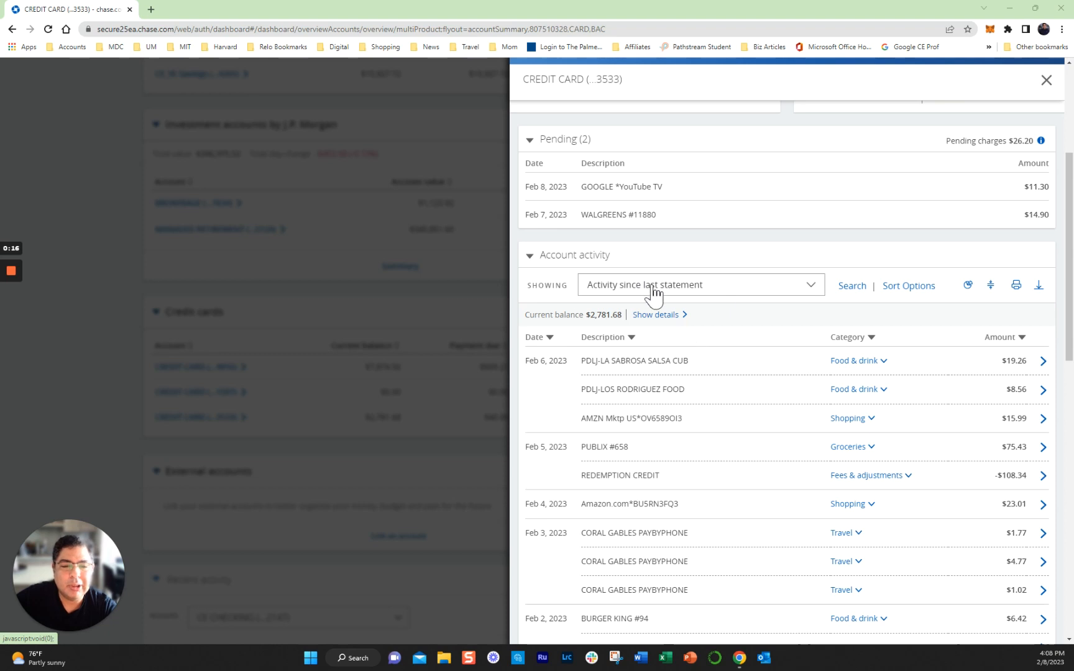
- Download the credit card's currently displayed activity as a Spreadsheet (Excel, CSV) file and save it in Downloads
{"action": "left_click", "coordinate": [1039, 288]}
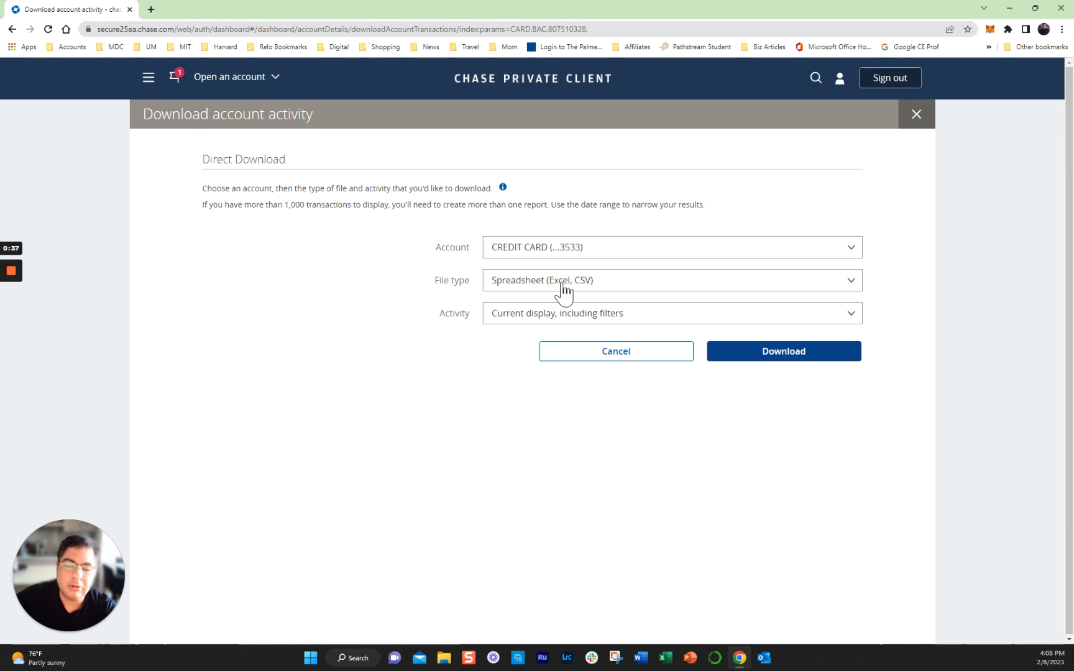
{"action": "left_click", "coordinate": [779, 356]}
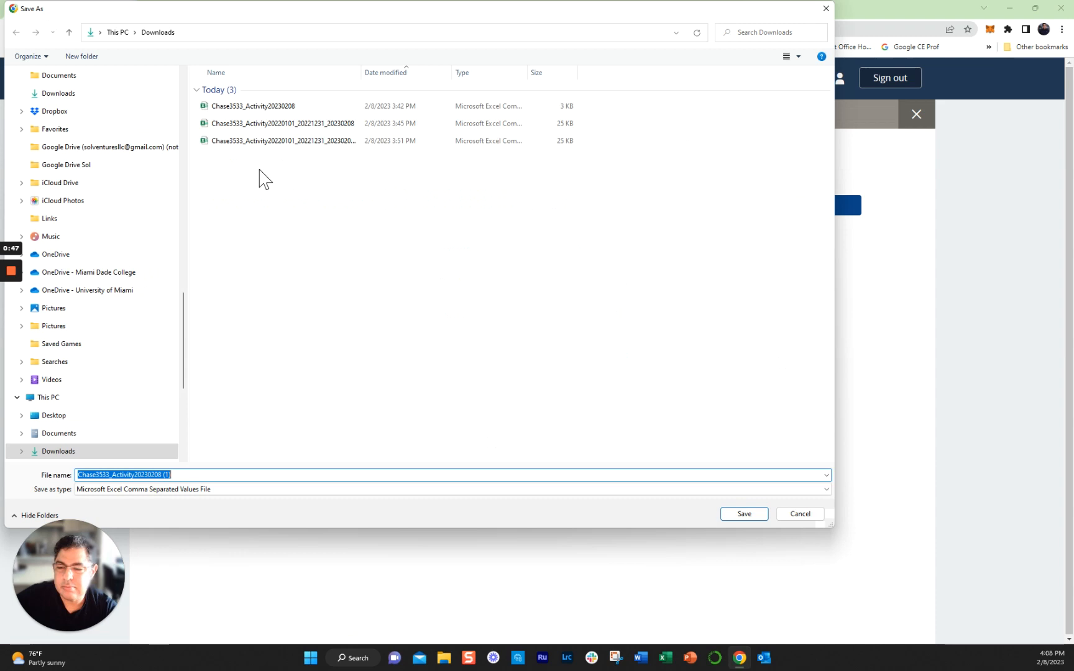
{"action": "left_click", "coordinate": [757, 518]}
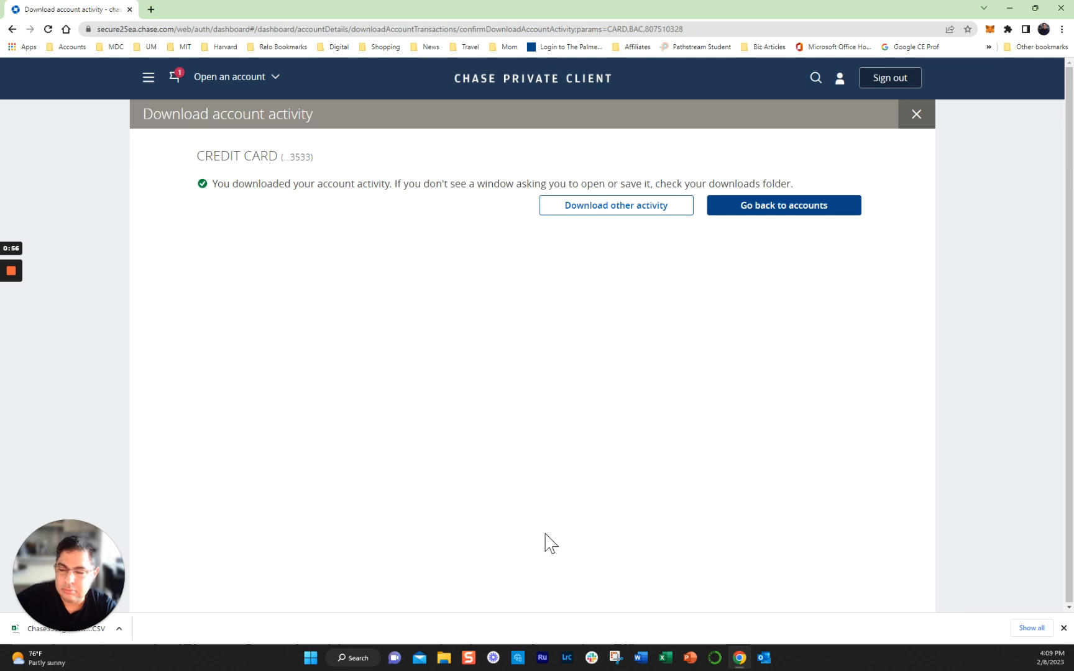
- Open the downloaded CSV file in Excel and maximize its window
{"action": "left_click_drag", "start_coordinate": [62, 539], "coordinate": [842, 570]}
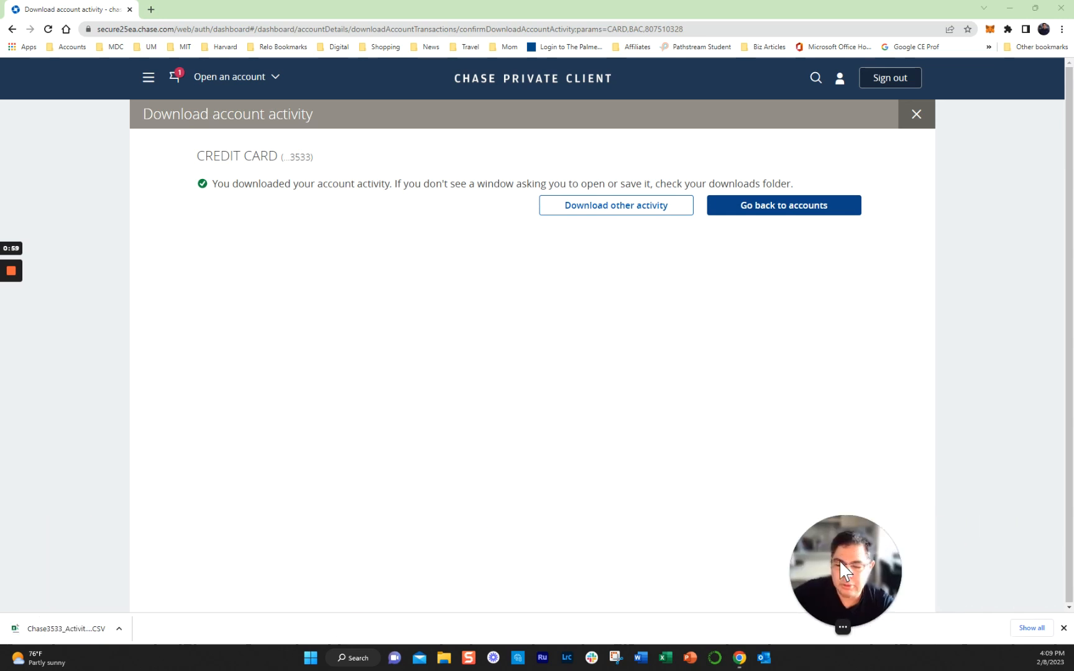
{"action": "left_click", "coordinate": [119, 629]}
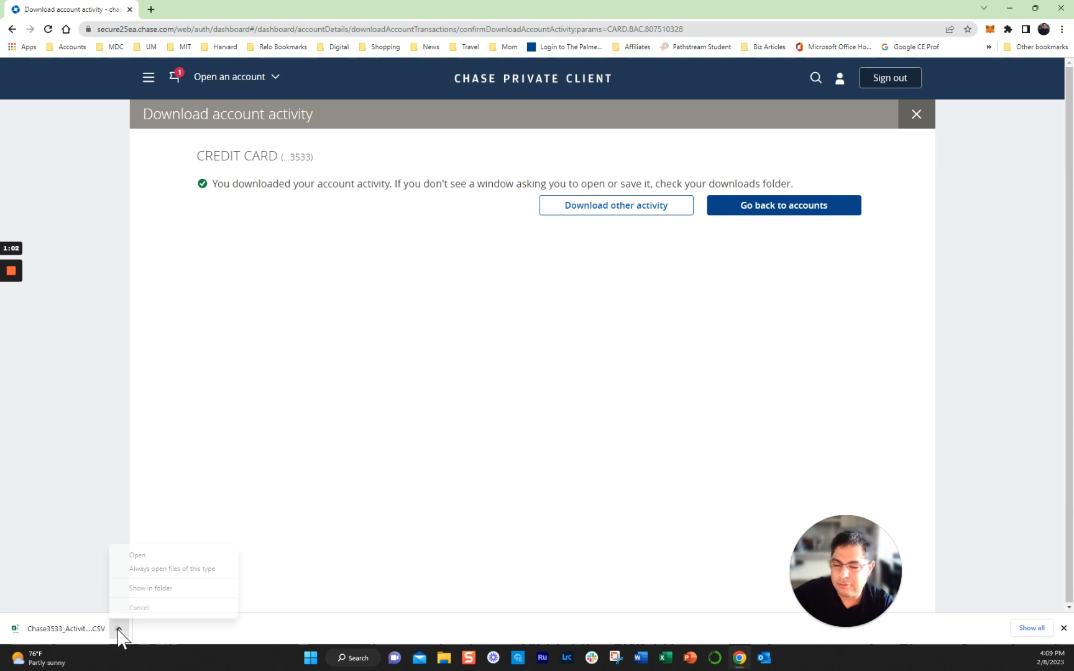
{"action": "left_click", "coordinate": [145, 558]}
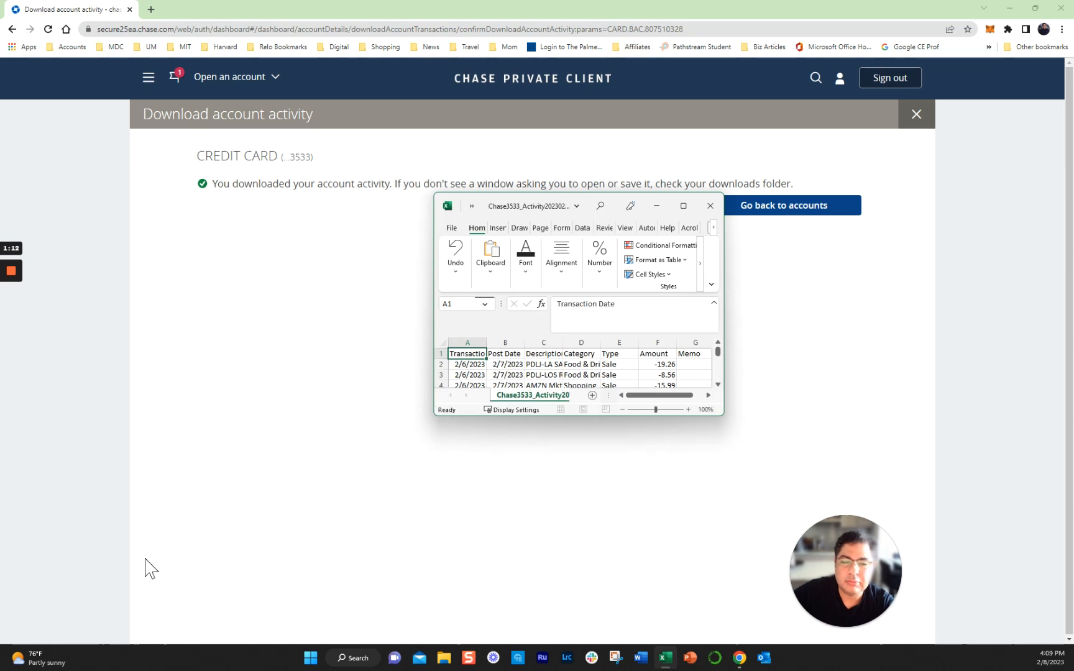
{"action": "left_click", "coordinate": [683, 207]}
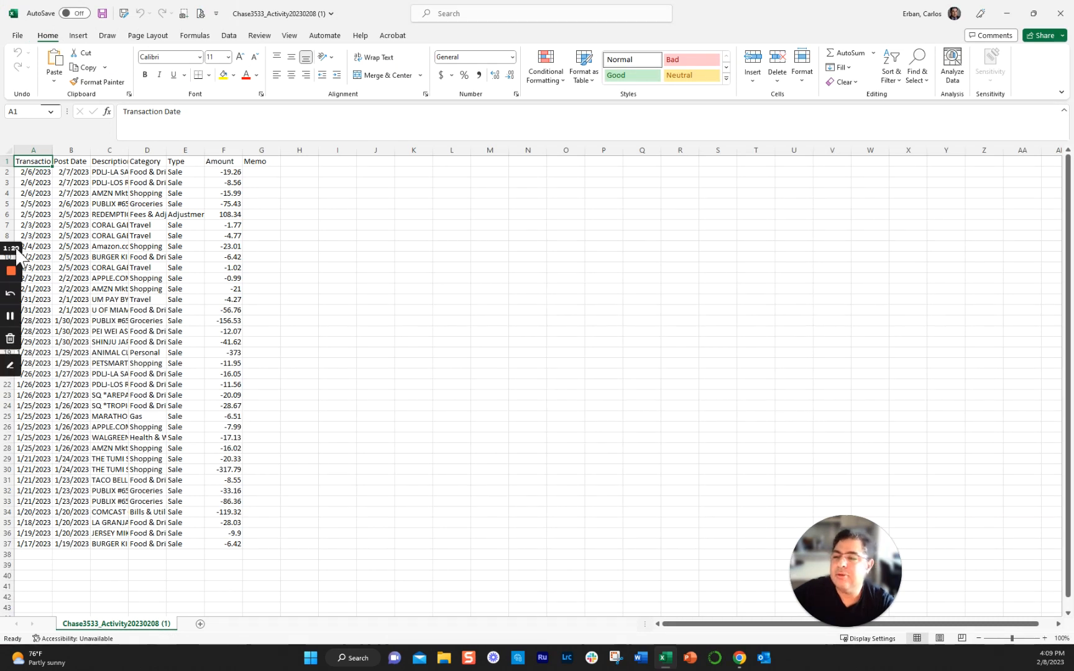
- Insert a blank column before the Transaction Date column
{"action": "left_click", "coordinate": [34, 147]}
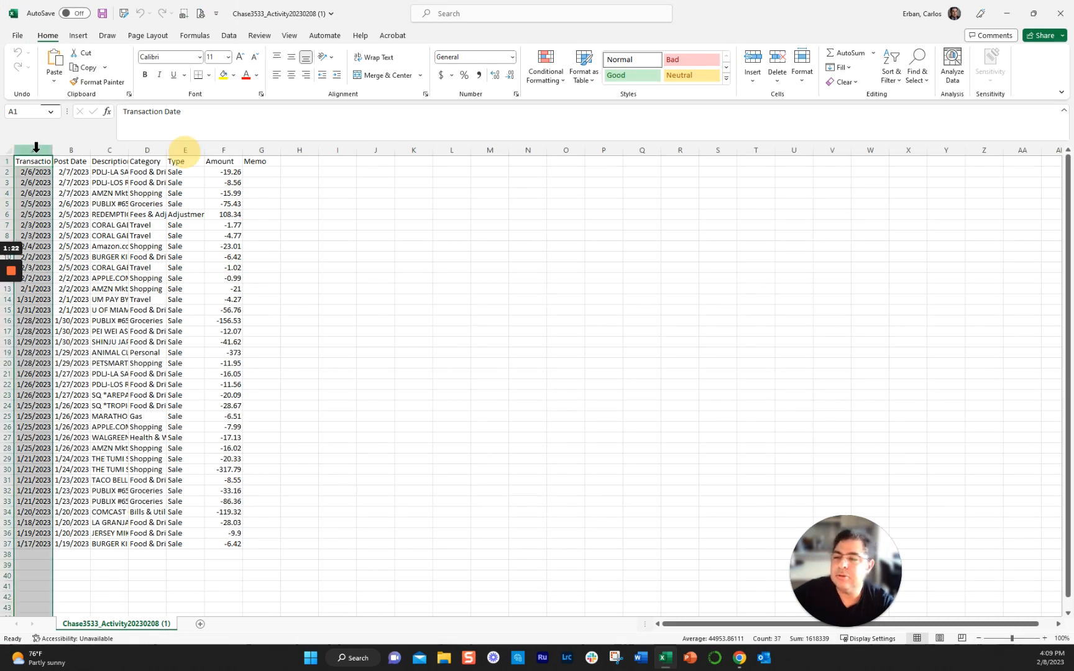
{"action": "right_click", "coordinate": [36, 151]}
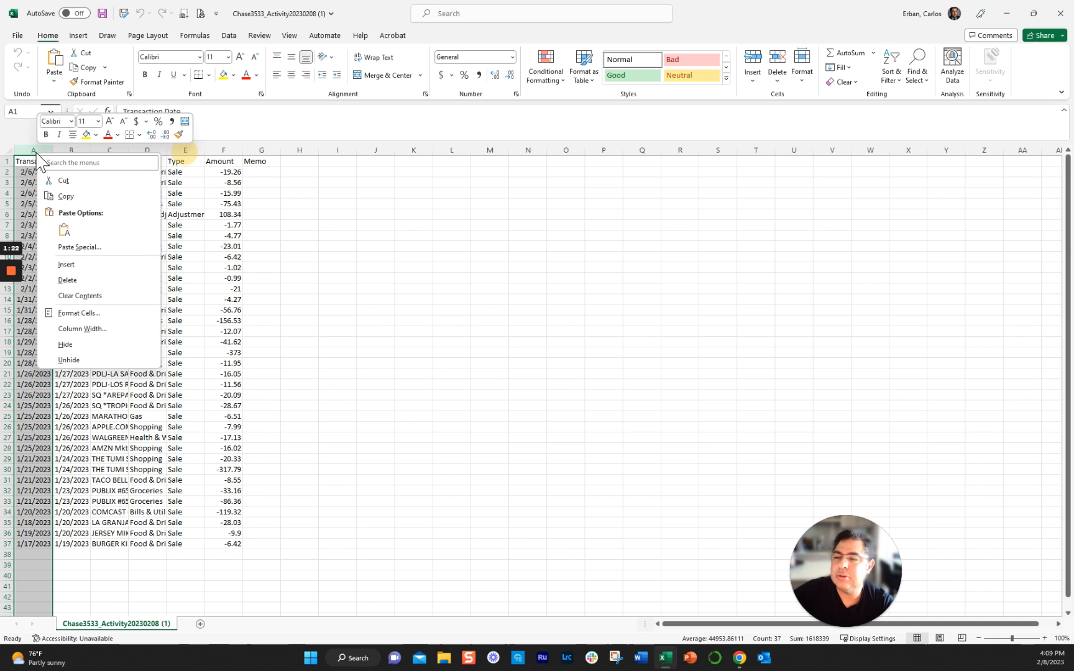
{"action": "left_click", "coordinate": [66, 266]}
{"action": "left_click", "coordinate": [588, 307]}
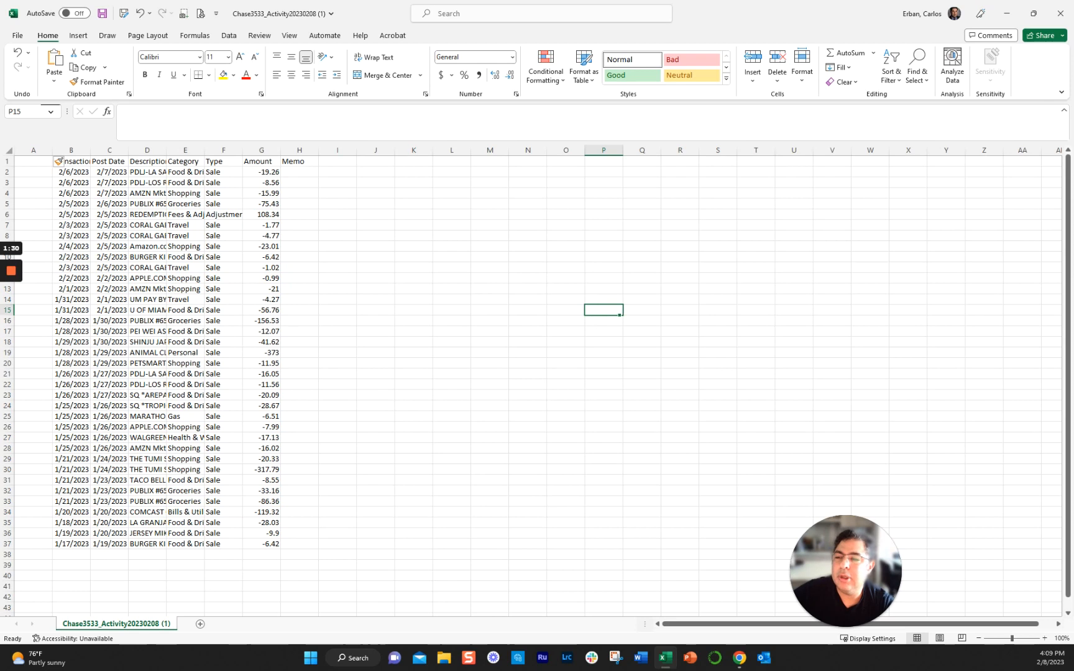
- Autofit the widths of all columns in the transactions sheet to their contents
{"action": "key", "text": "ctrl+a"}
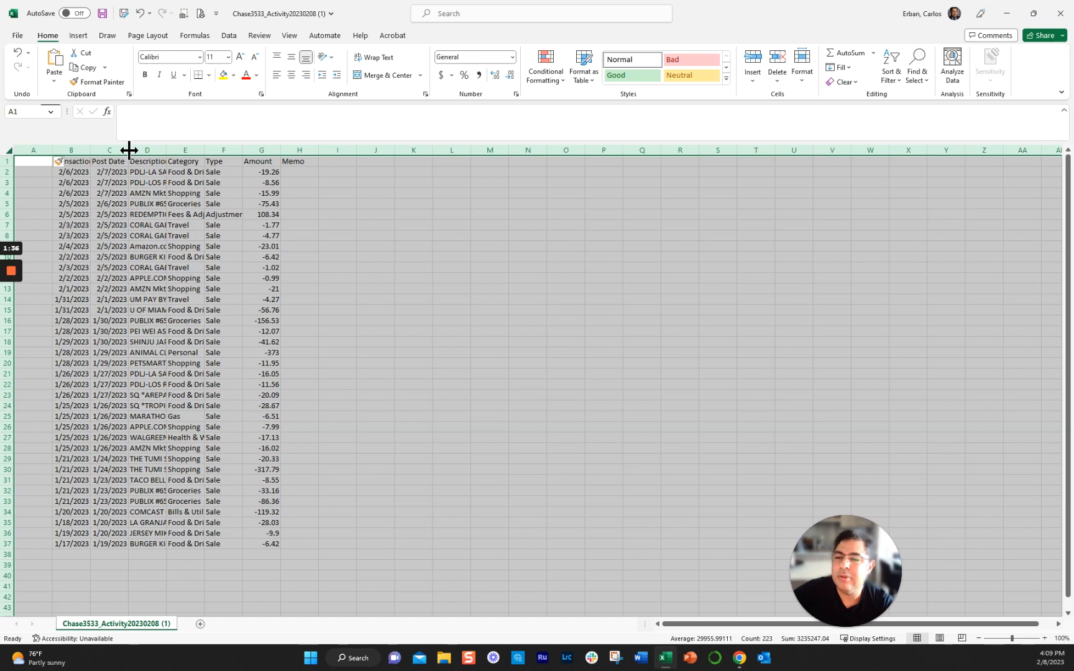
{"action": "double_click", "coordinate": [165, 149]}
{"action": "left_click", "coordinate": [536, 267]}
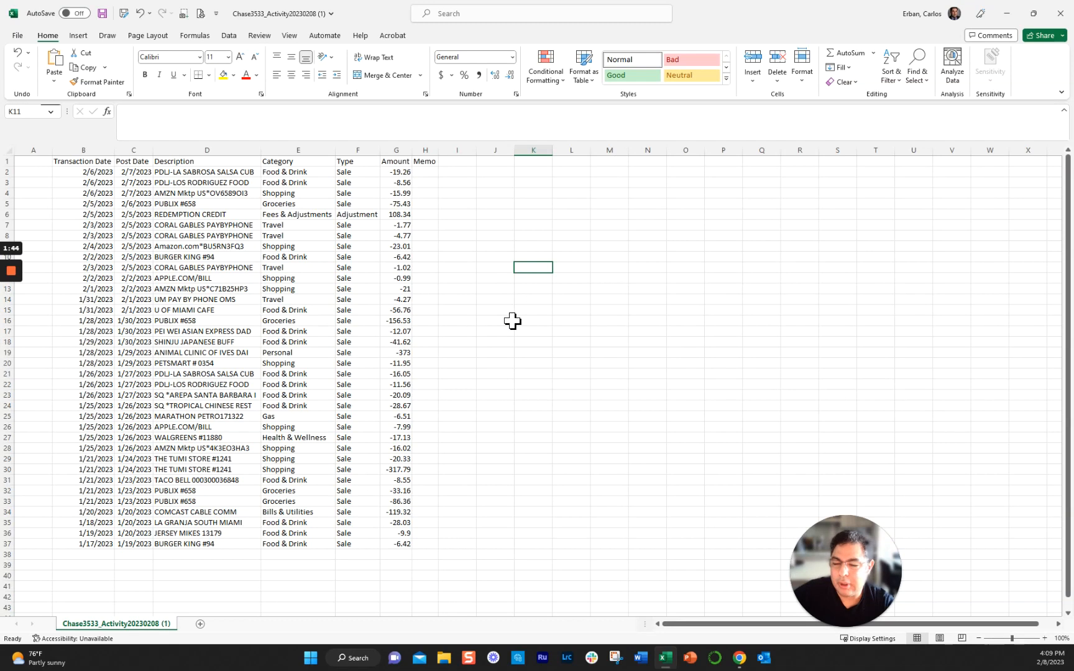
- Request recommended PivotTables using the transaction data range B1:H37 as the source
{"action": "left_click_drag", "start_coordinate": [91, 163], "coordinate": [408, 546]}
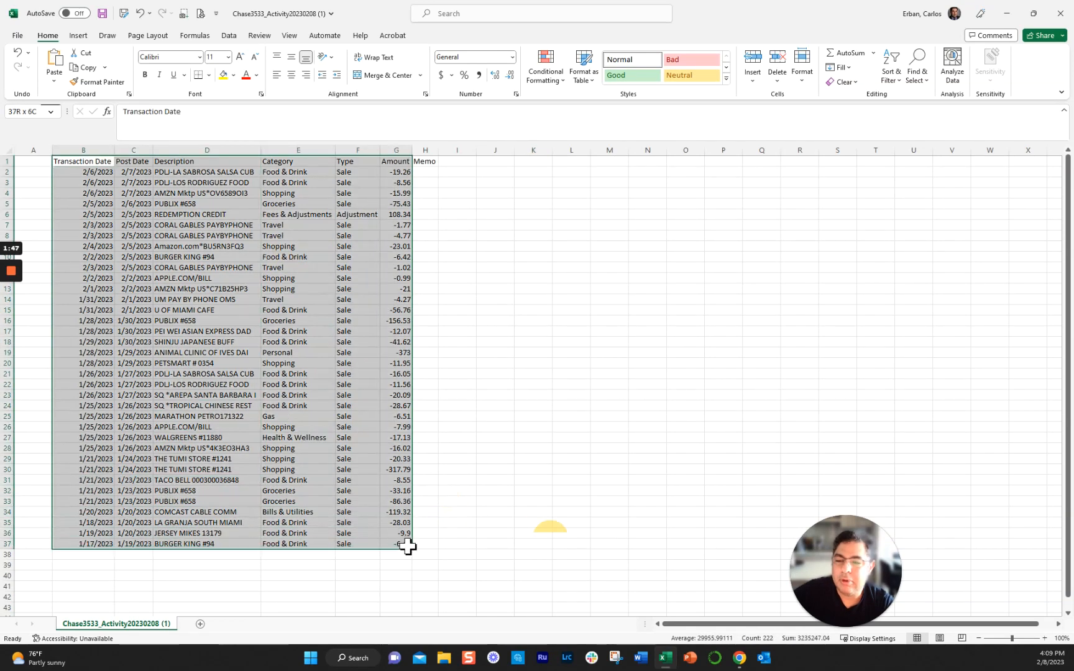
{"action": "left_click", "coordinate": [507, 342]}
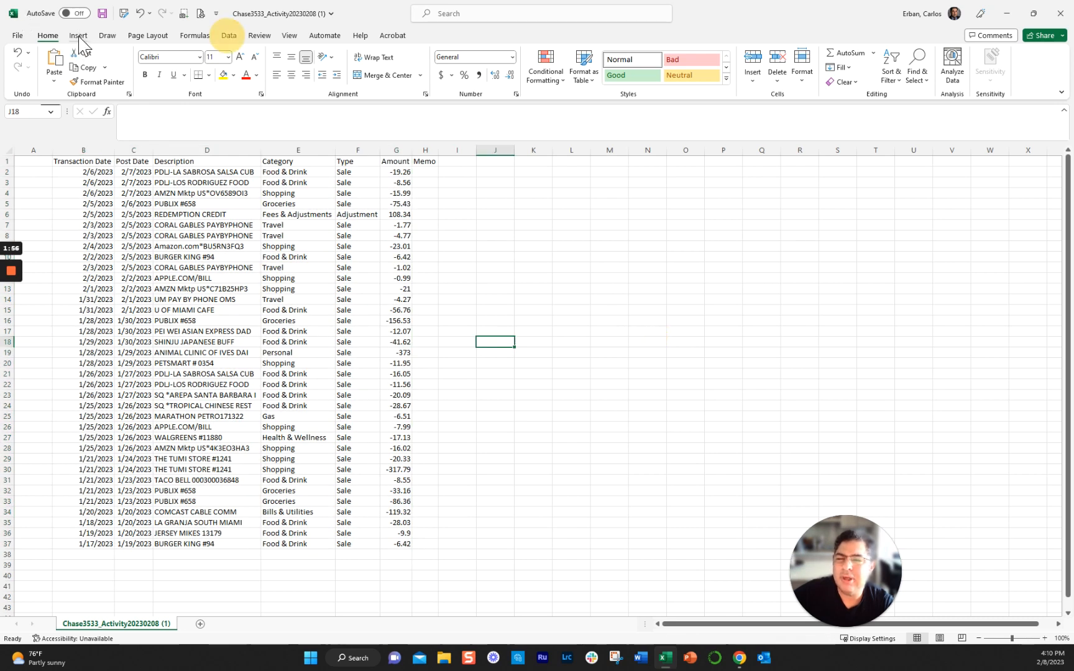
{"action": "left_click", "coordinate": [79, 37]}
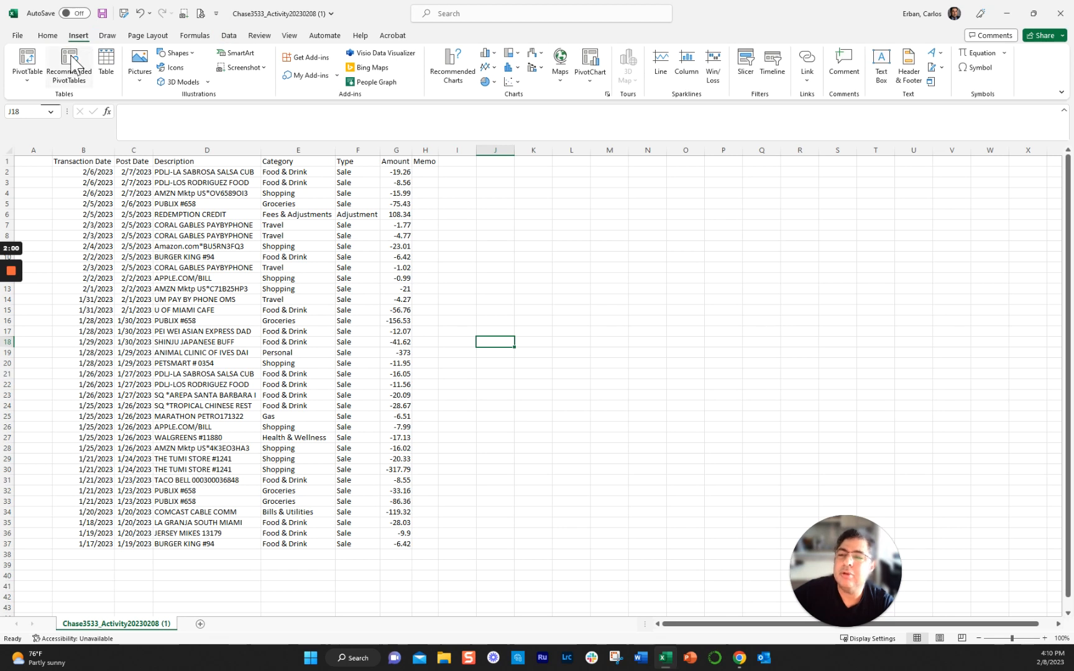
{"action": "left_click", "coordinate": [70, 62]}
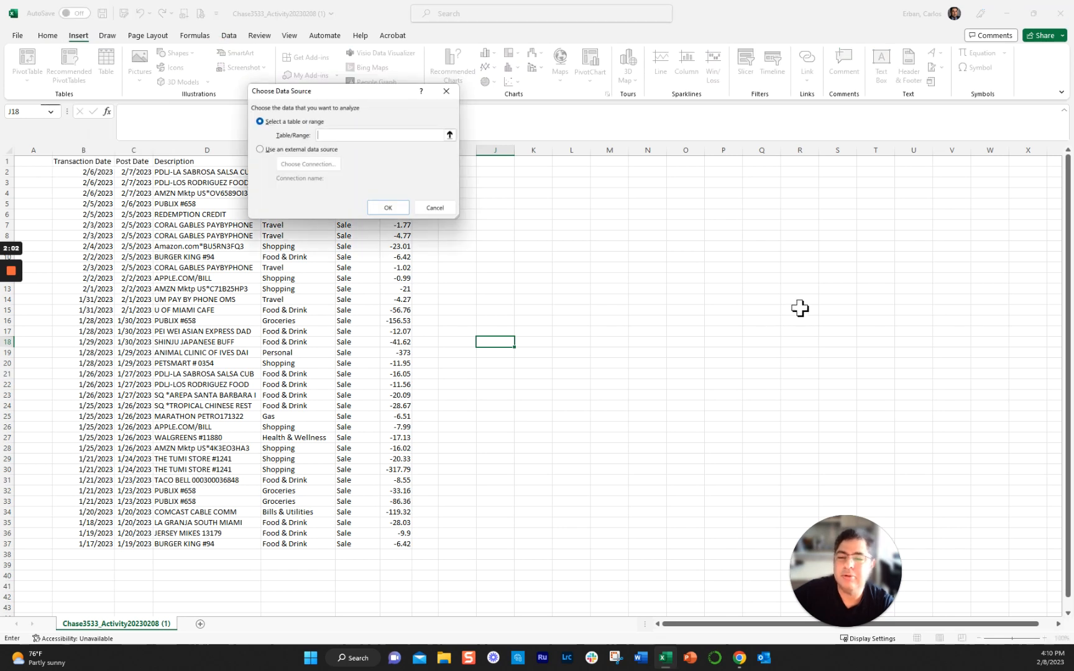
{"action": "left_click_drag", "start_coordinate": [367, 100], "coordinate": [715, 221]}
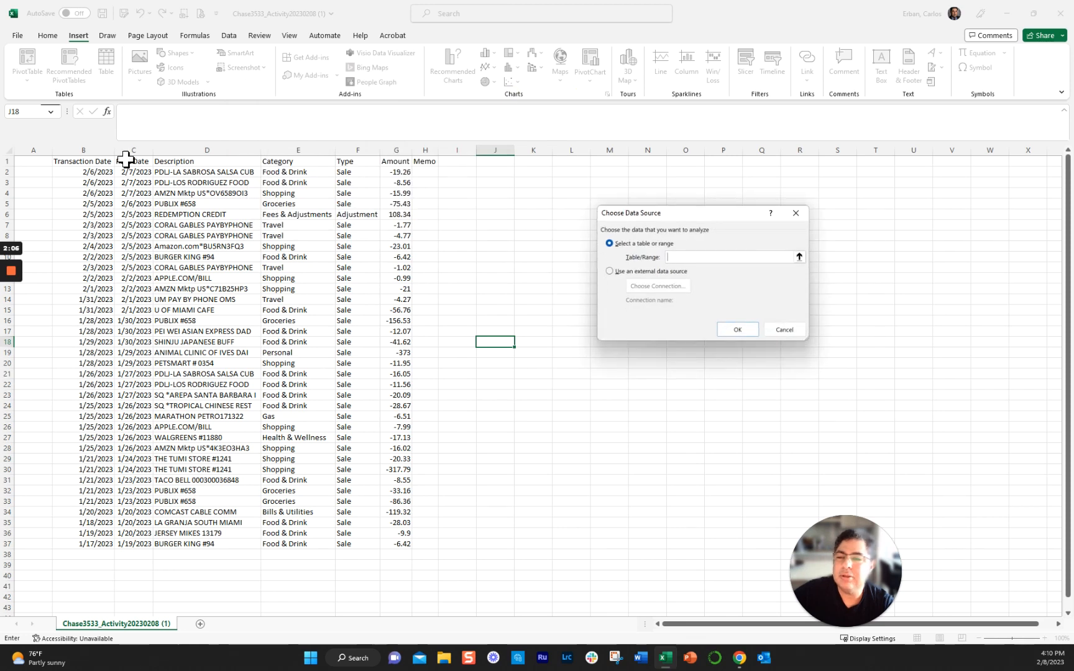
{"action": "left_click_drag", "start_coordinate": [68, 160], "coordinate": [433, 545]}
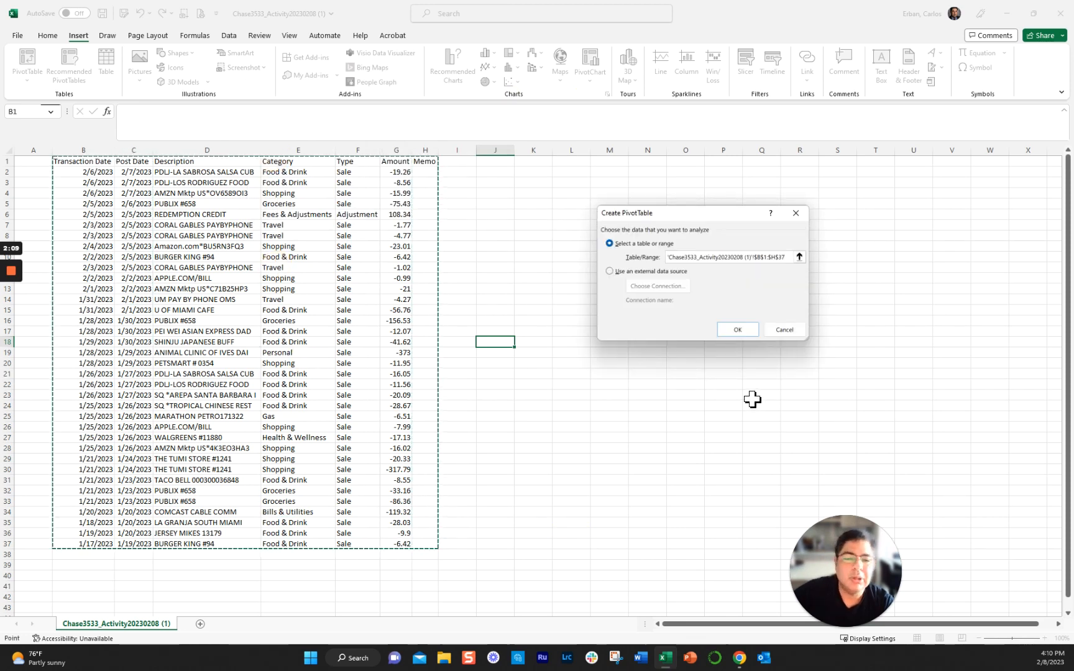
{"action": "left_click", "coordinate": [738, 330]}
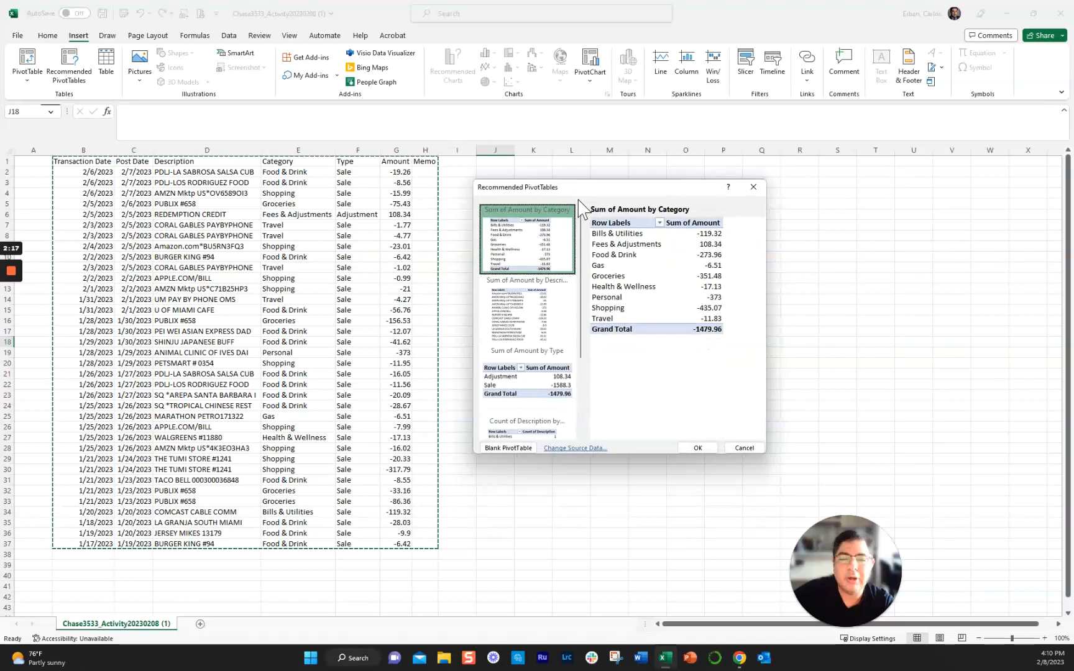
- Preview the recommended PivotTable layouts and insert the Sum of Amount by Category one
{"action": "left_click", "coordinate": [544, 310]}
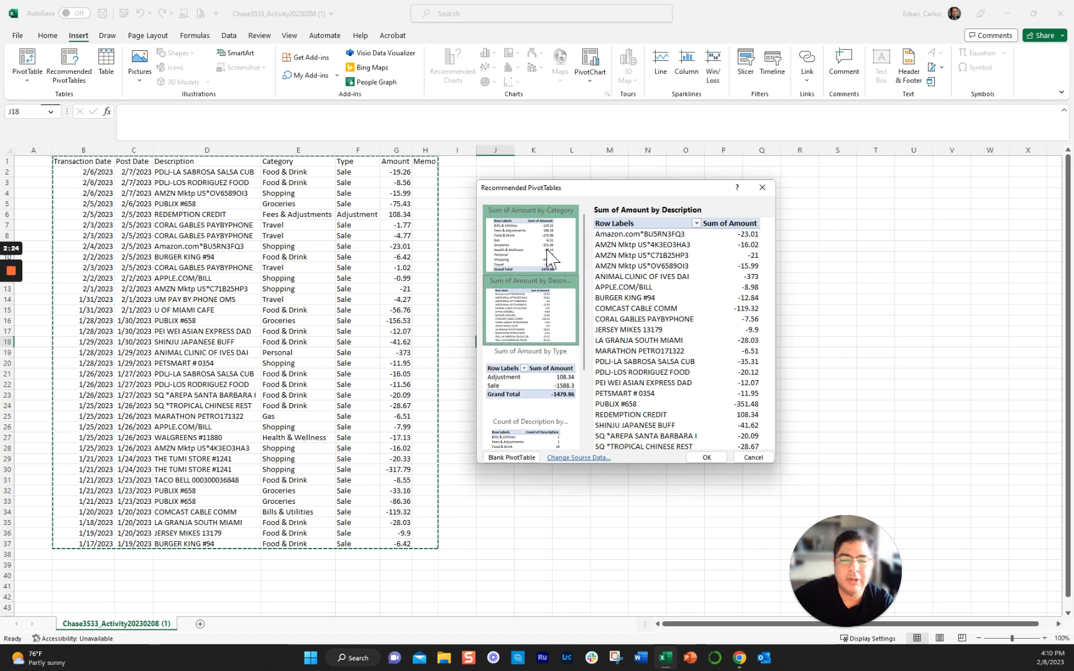
{"action": "left_click", "coordinate": [511, 251]}
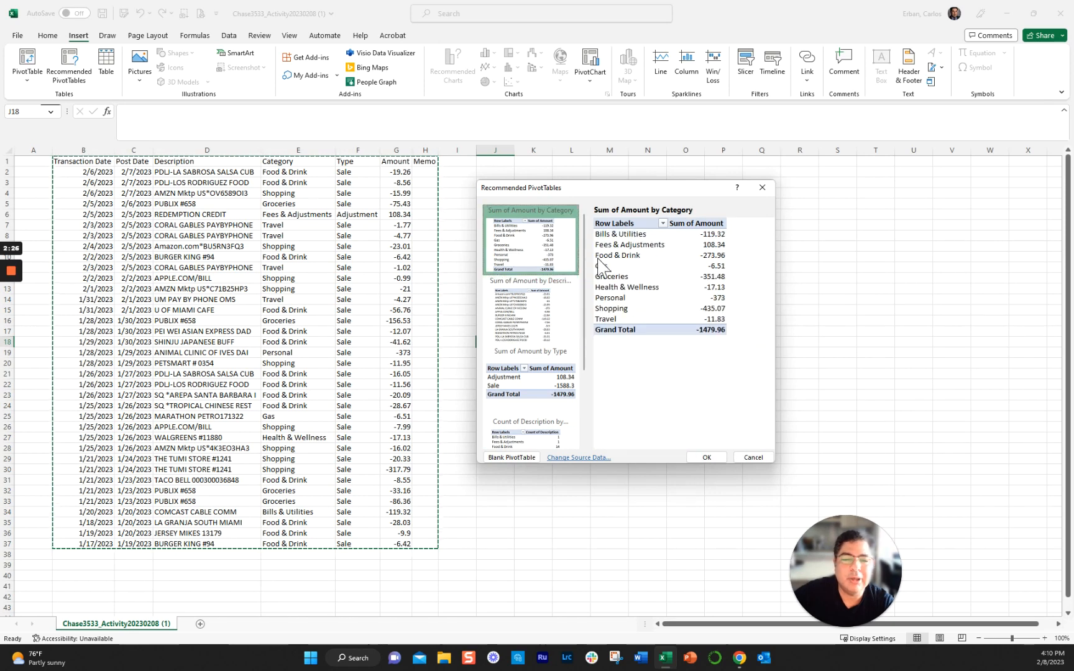
{"action": "scroll", "coordinate": [546, 435], "scroll_direction": "down", "scroll_amount": 2}
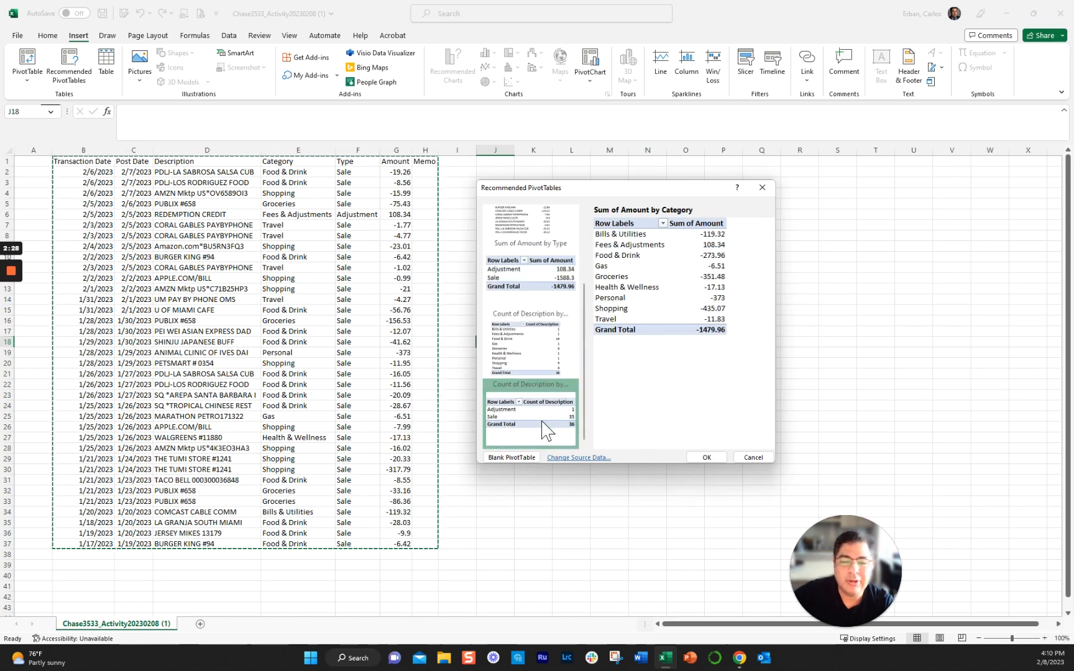
{"action": "left_click", "coordinate": [522, 363]}
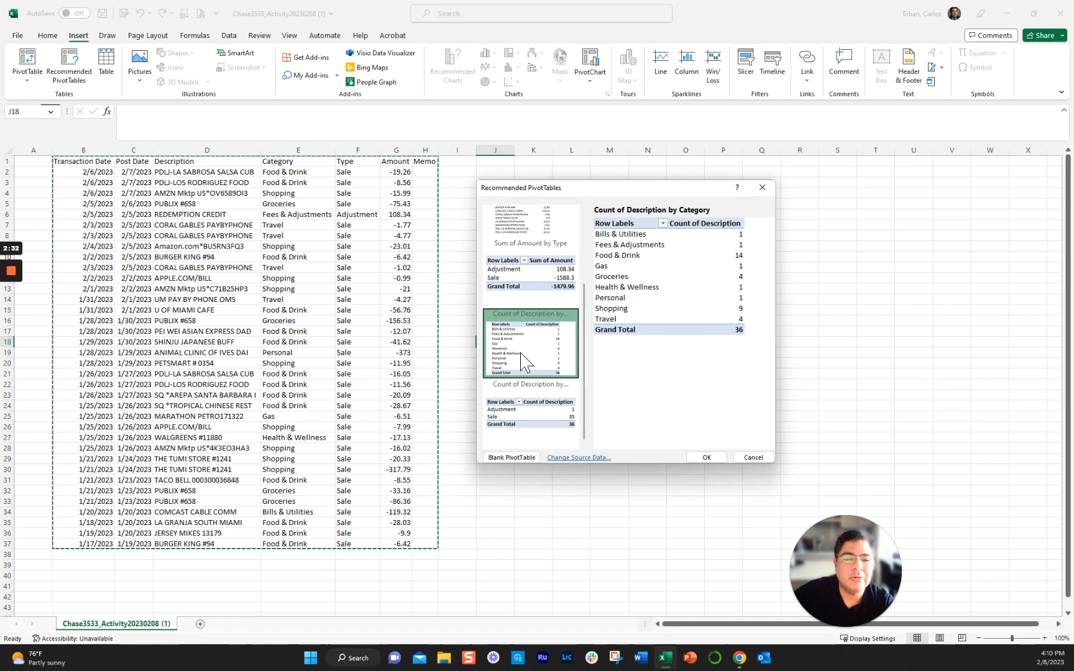
{"action": "scroll", "coordinate": [528, 297], "scroll_direction": "up", "scroll_amount": 2}
{"action": "left_click", "coordinate": [527, 240]}
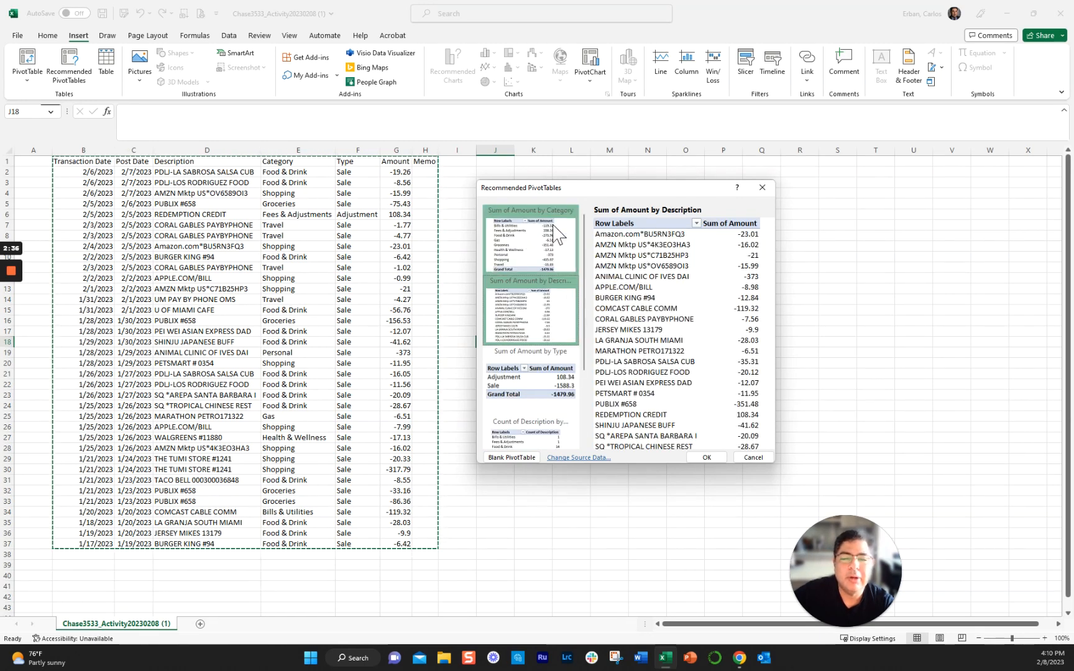
{"action": "left_click", "coordinate": [549, 243]}
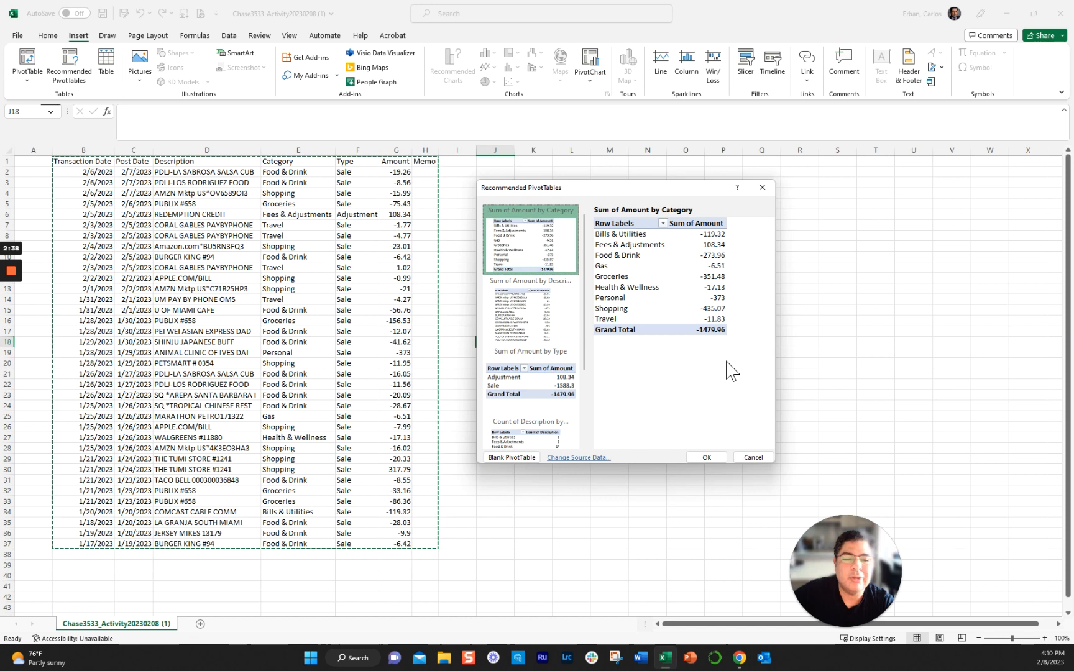
{"action": "left_click", "coordinate": [707, 462]}
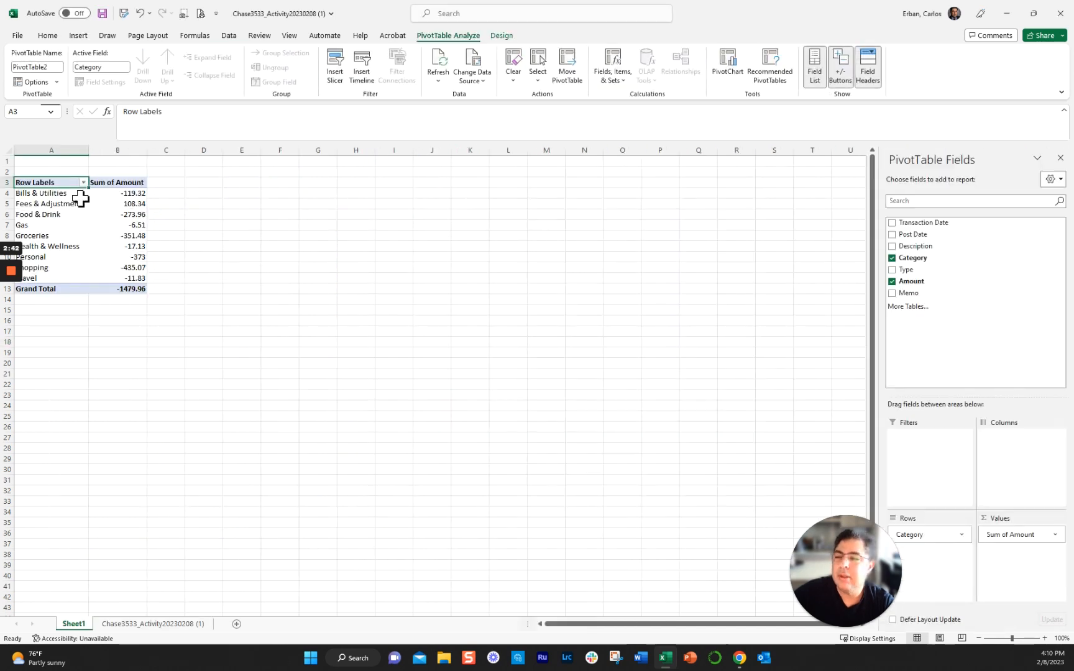
- Insert a blank column before the PivotTable's Row Labels column
{"action": "left_click", "coordinate": [51, 150]}
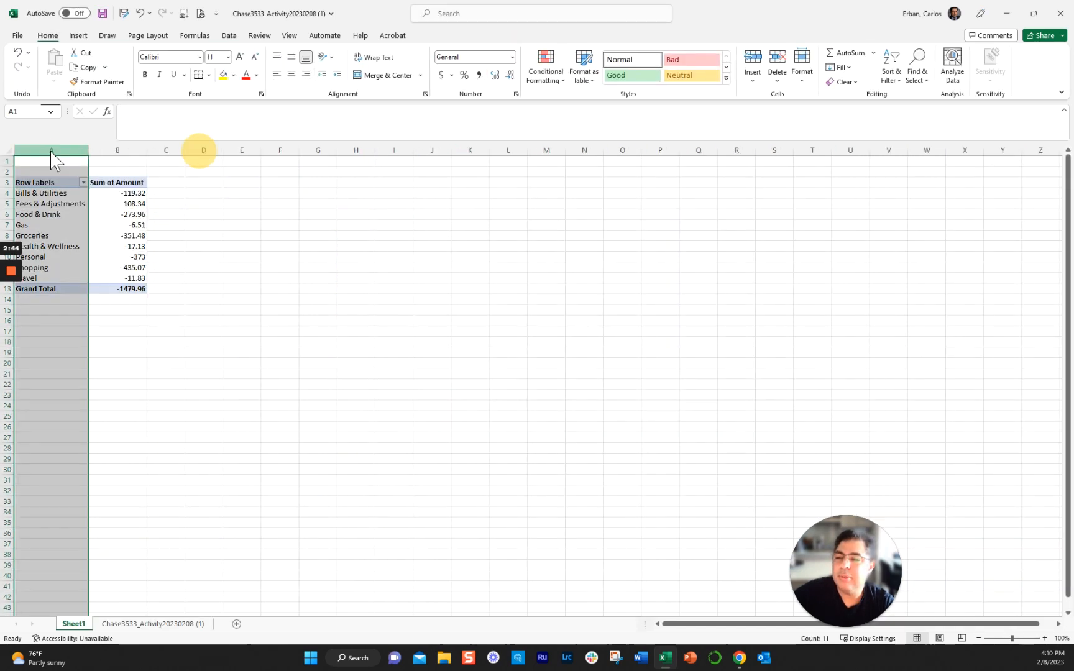
{"action": "right_click", "coordinate": [52, 154]}
{"action": "left_click", "coordinate": [96, 264]}
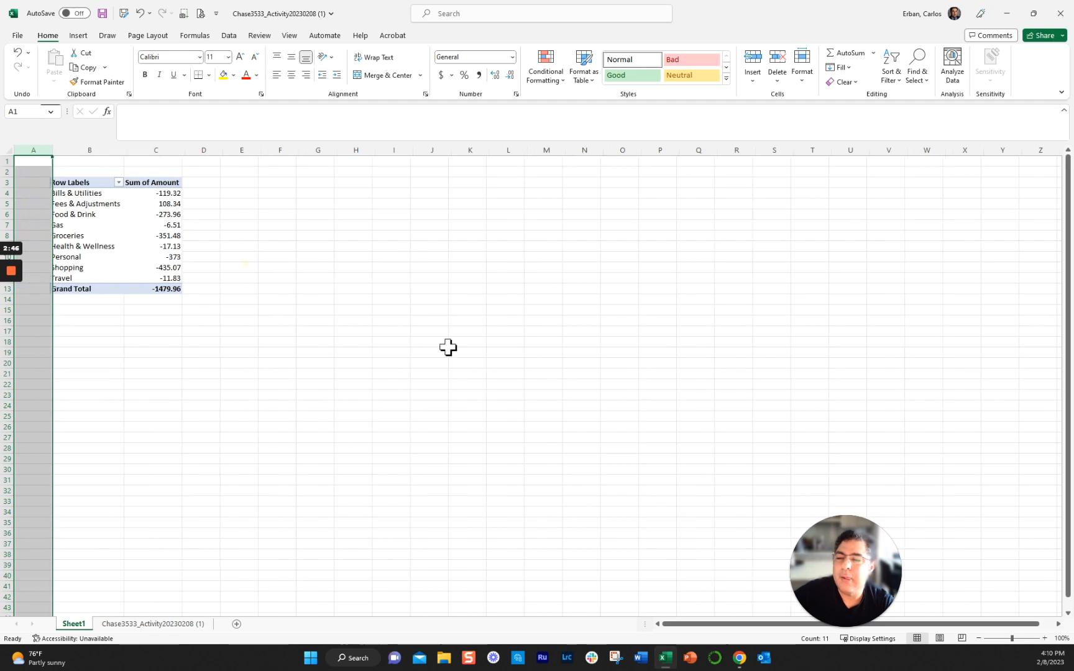
{"action": "left_click", "coordinate": [476, 354]}
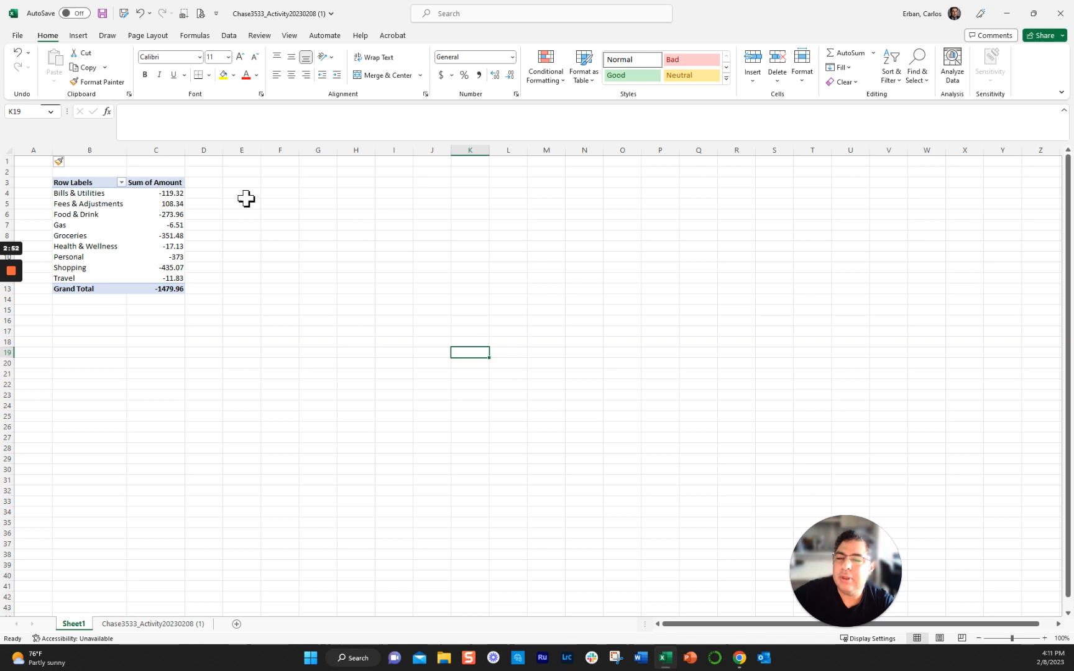
- Format the PivotTable's Sum of Amount values in C4:C13, including the grand total, as Currency
{"action": "mouse_move", "coordinate": [173, 195]}
{"action": "left_click_drag", "start_coordinate": [173, 195], "coordinate": [177, 289]}
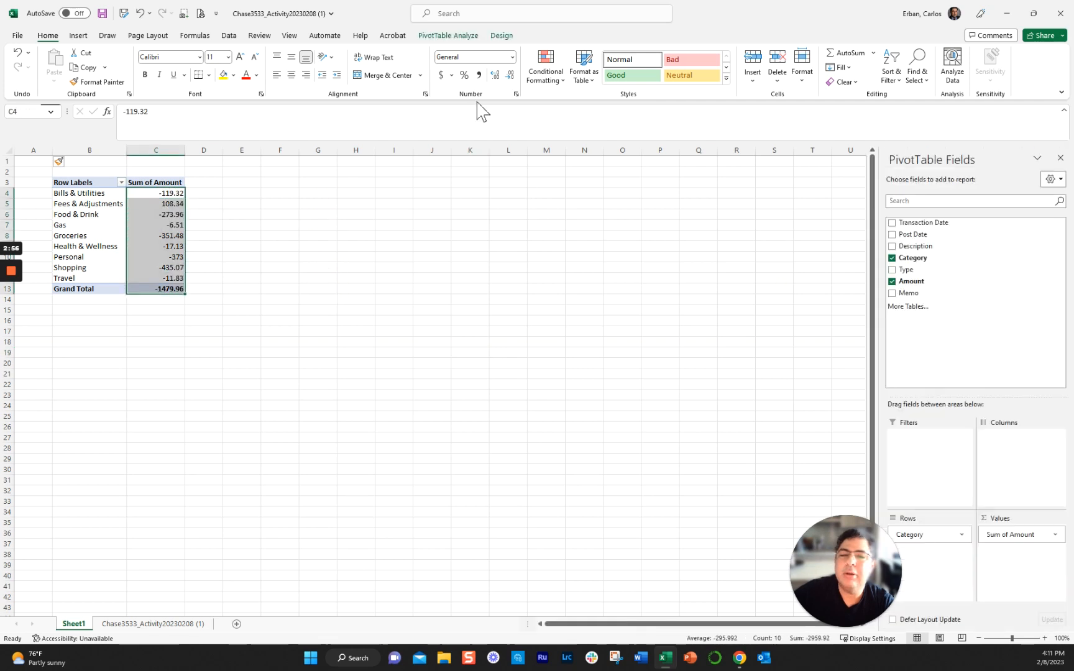
{"action": "left_click", "coordinate": [512, 57]}
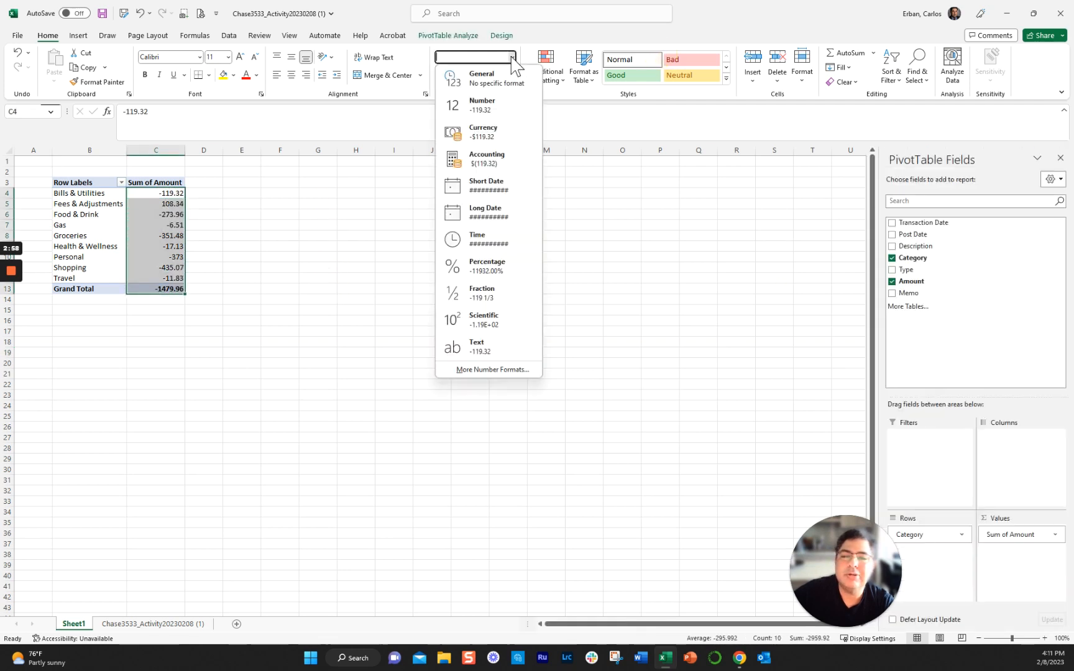
{"action": "left_click", "coordinate": [487, 136]}
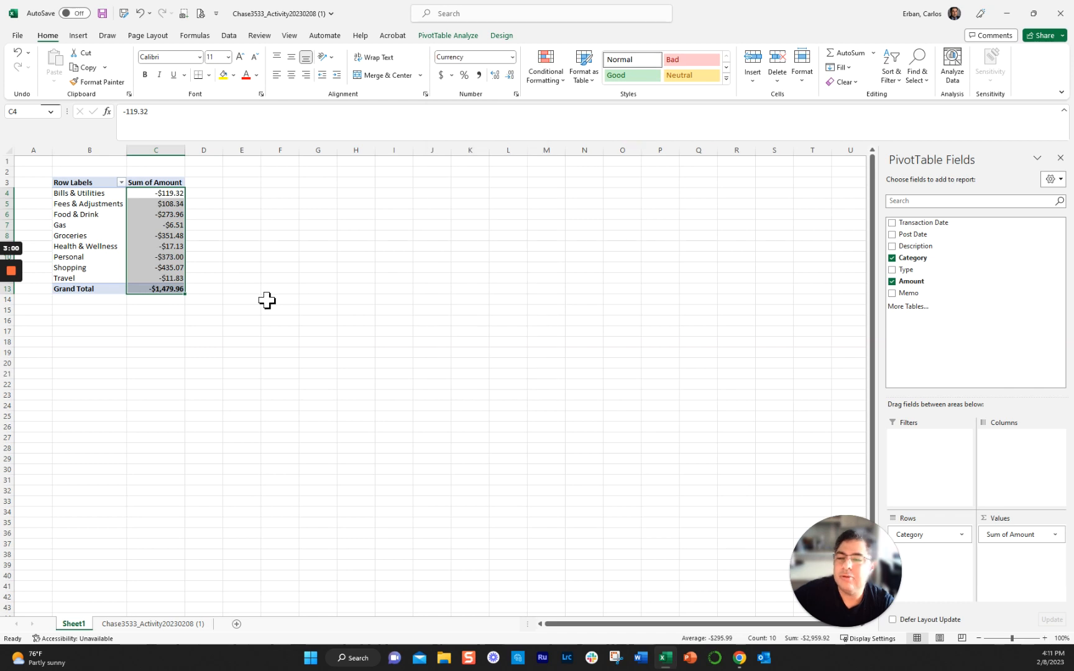
{"action": "left_click", "coordinate": [268, 299]}
- Try the Type field as a second row level in the PivotTable and remove it again
{"action": "left_click", "coordinate": [89, 207]}
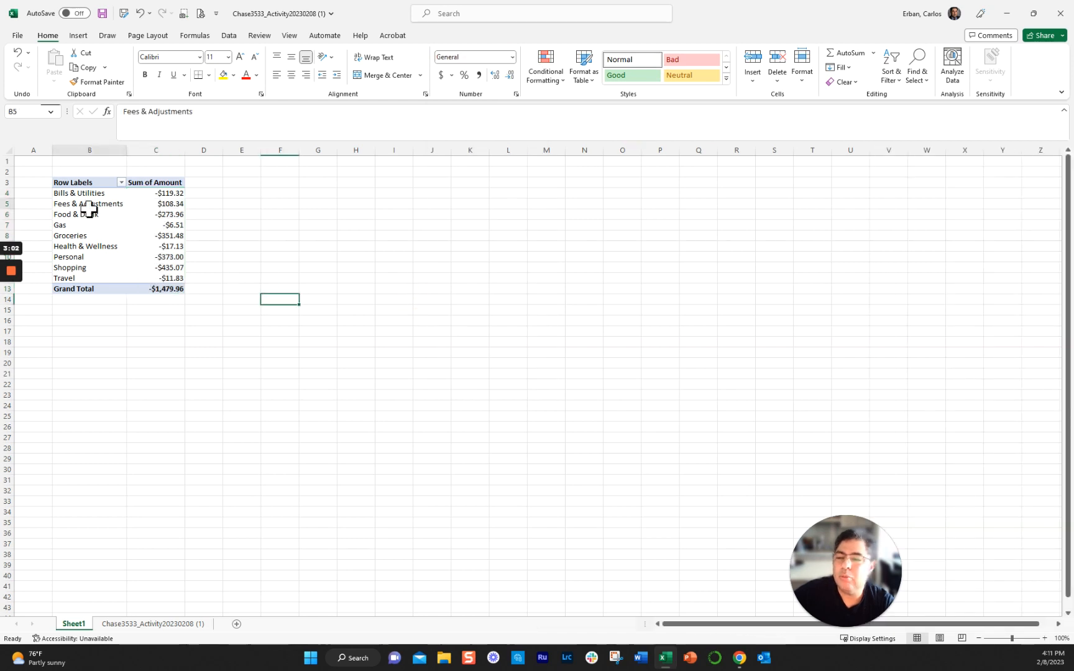
{"action": "left_click_drag", "start_coordinate": [830, 534], "coordinate": [666, 443]}
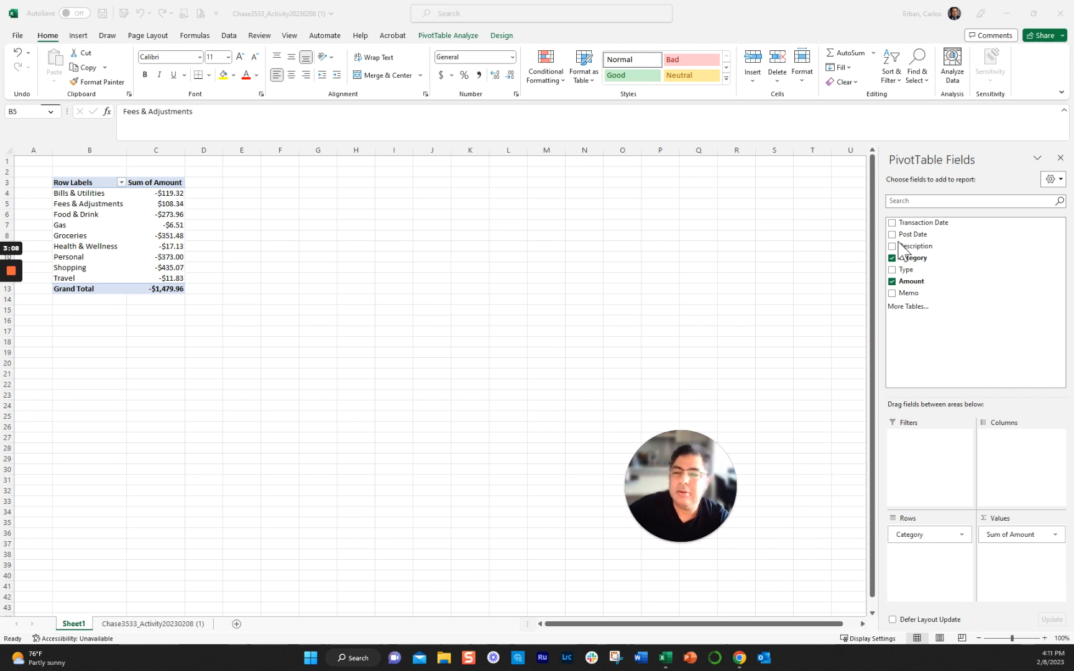
{"action": "left_click", "coordinate": [892, 271]}
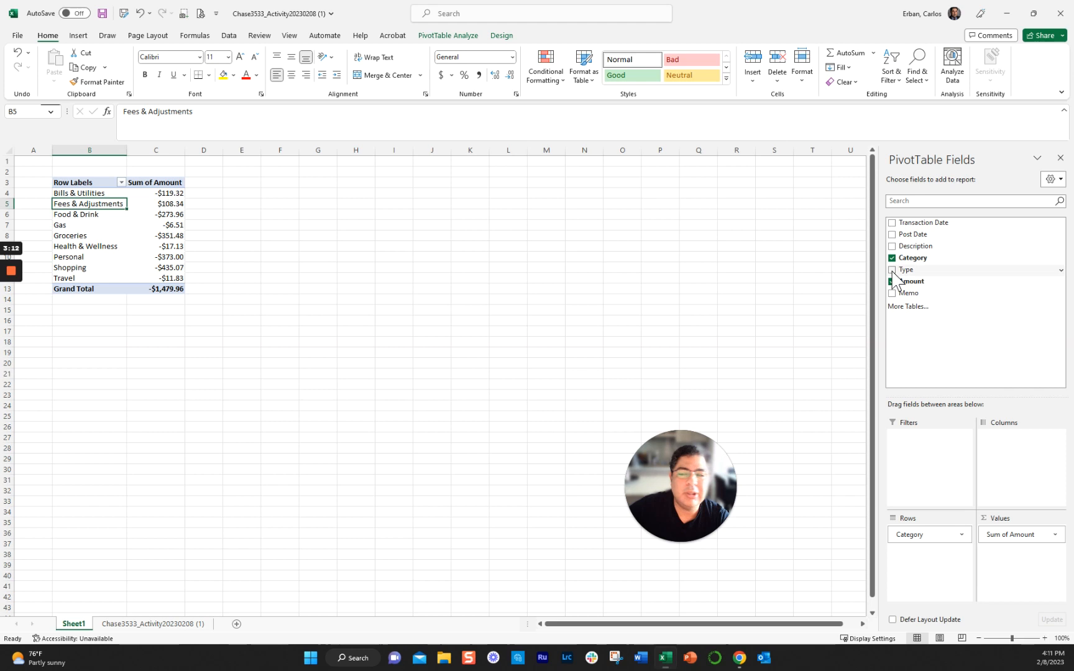
{"action": "left_click", "coordinate": [892, 271]}
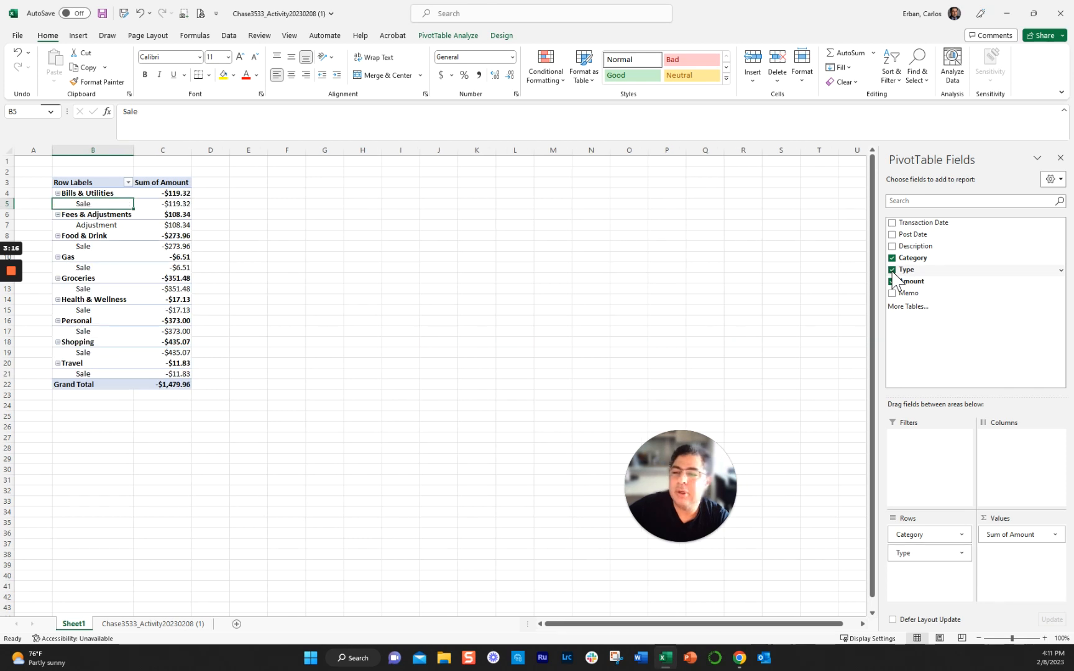
{"action": "left_click", "coordinate": [893, 271]}
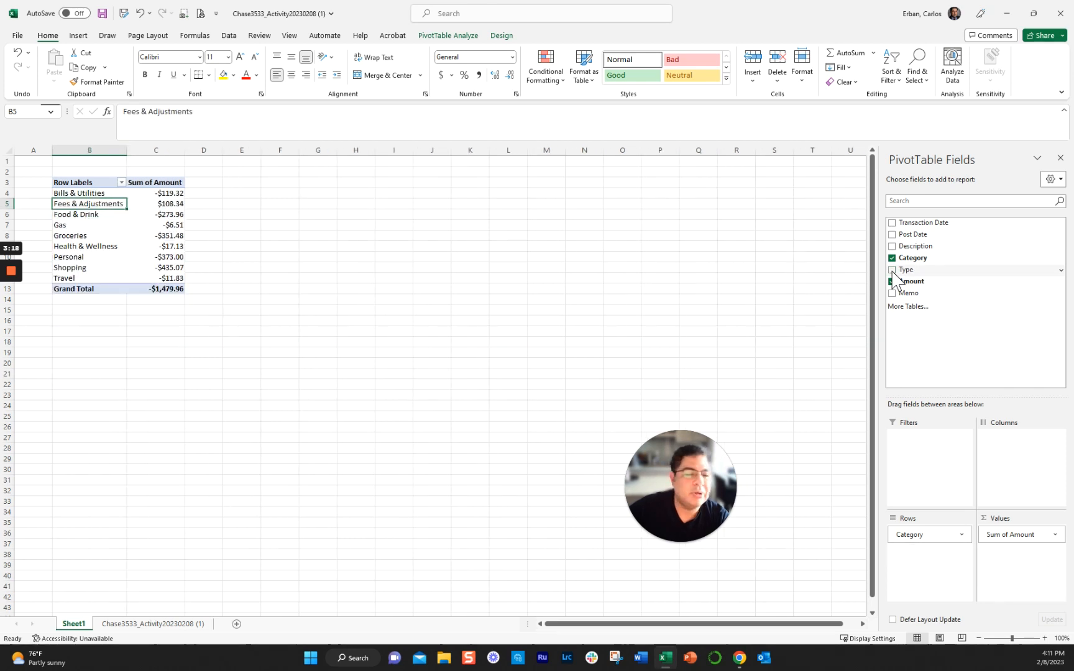
- Add the Description field to the PivotTable rows and collapse the details of the categories from Bills & Utilities through Personal
{"action": "left_click", "coordinate": [892, 247]}
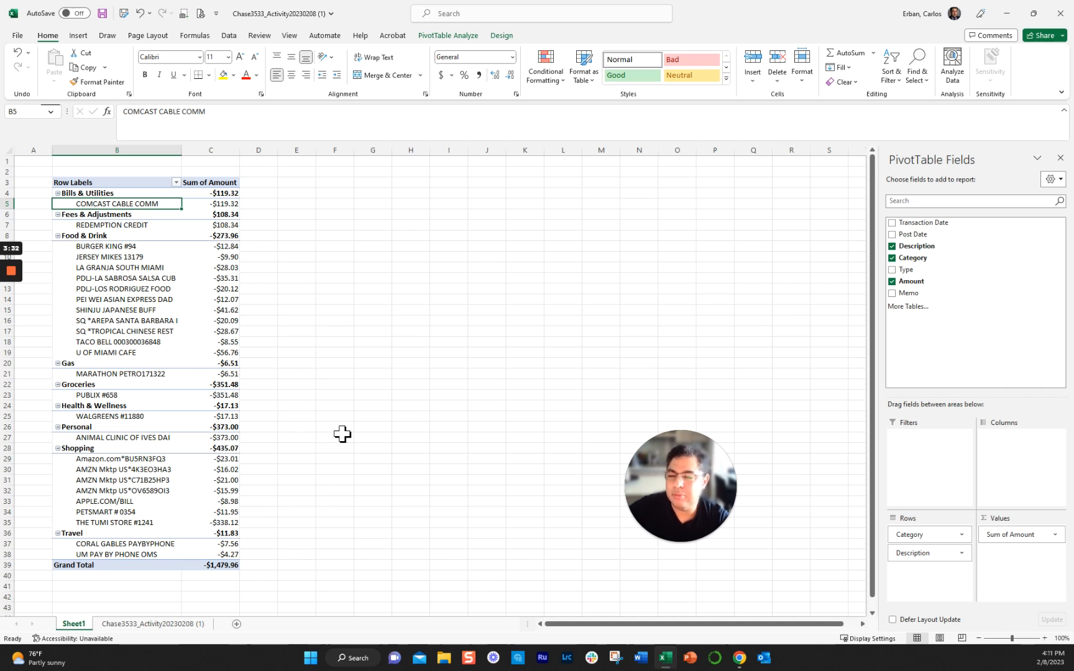
{"action": "left_click", "coordinate": [57, 194]}
{"action": "left_click", "coordinate": [57, 204]}
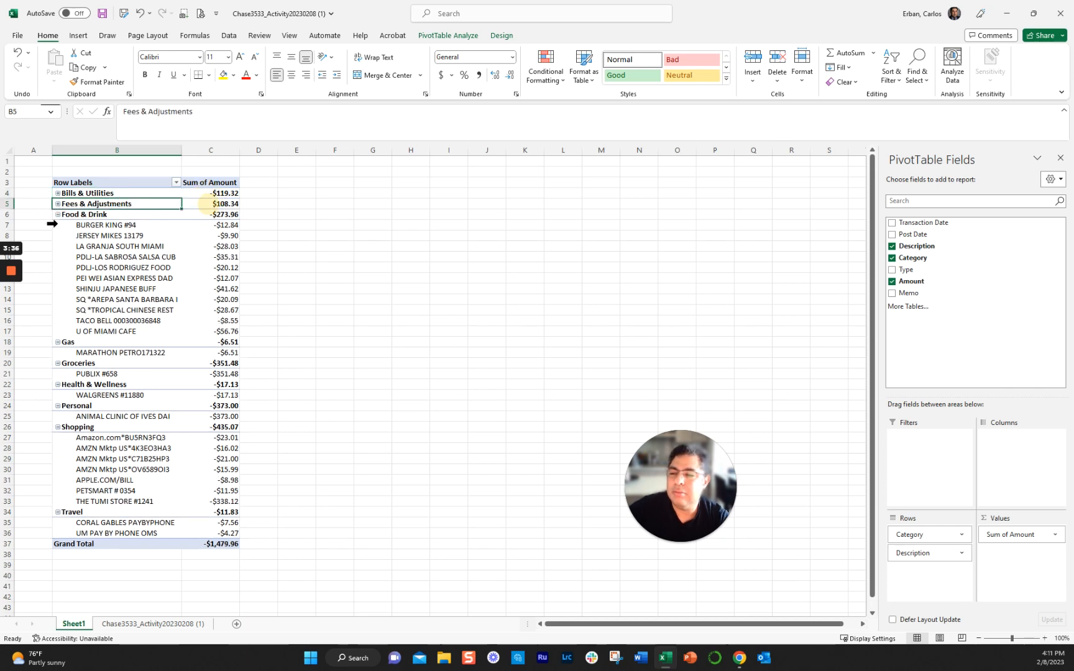
{"action": "left_click", "coordinate": [58, 214]}
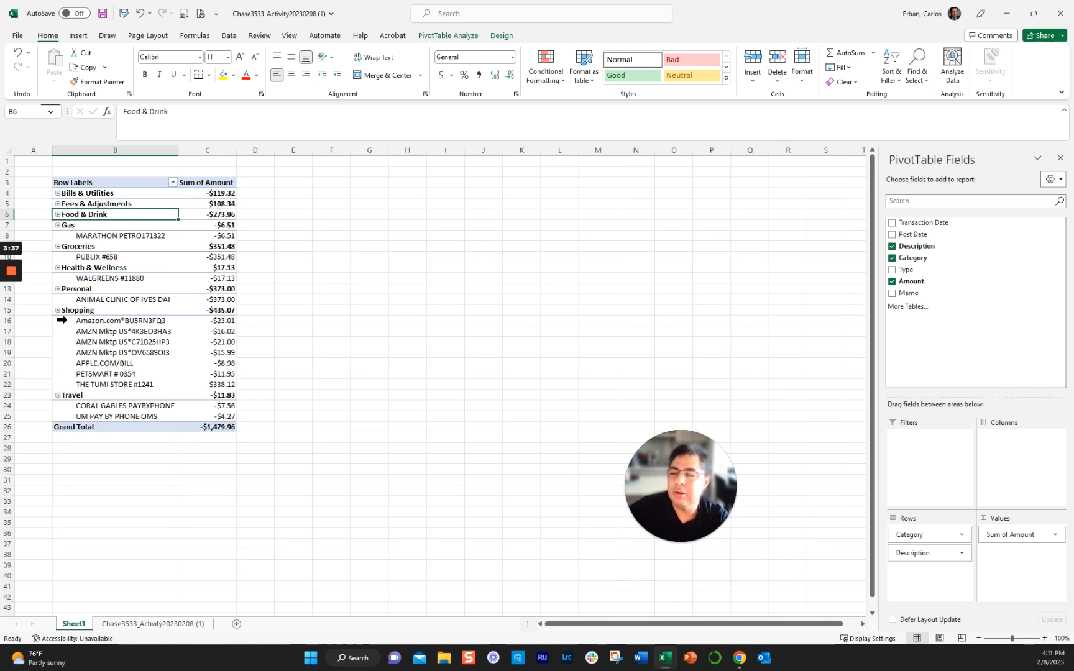
{"action": "left_click", "coordinate": [58, 226]}
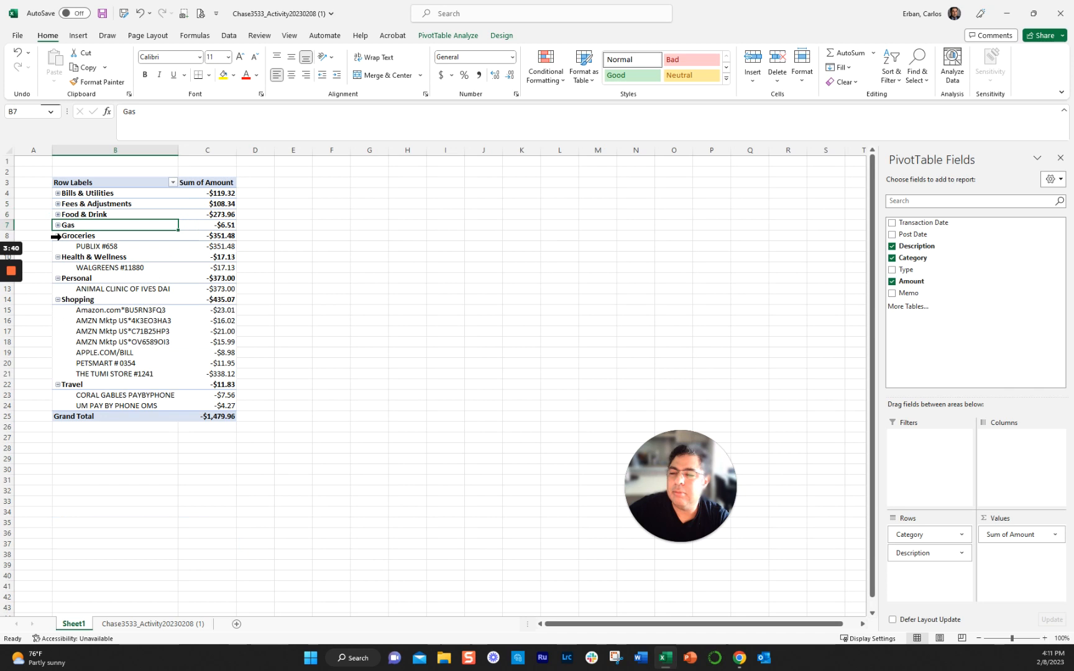
{"action": "left_click", "coordinate": [57, 237]}
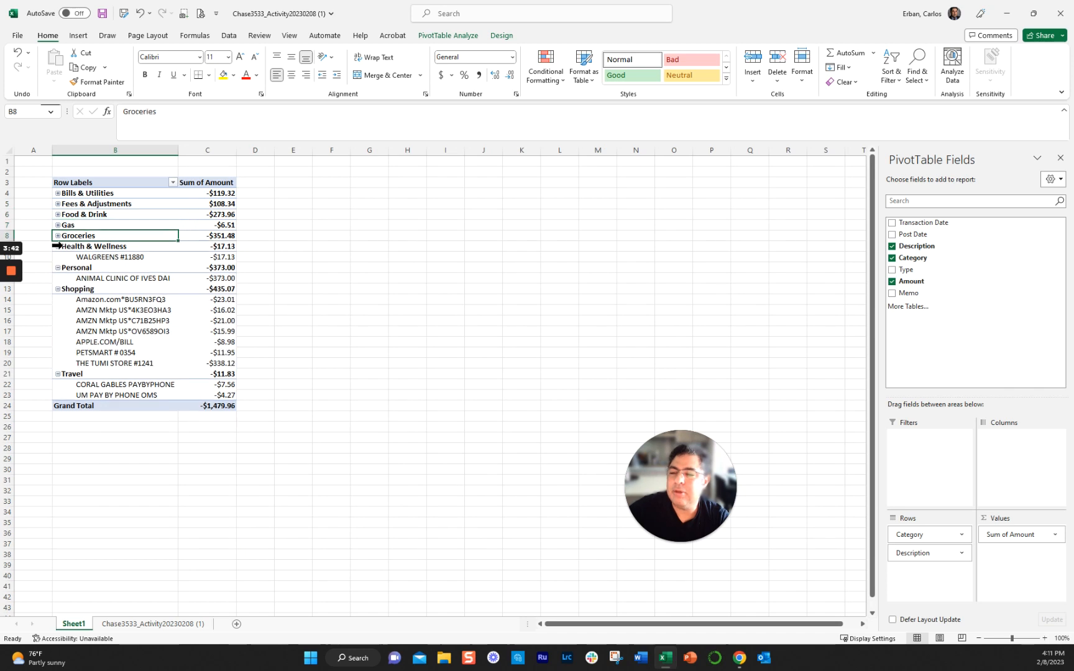
{"action": "left_click", "coordinate": [57, 246]}
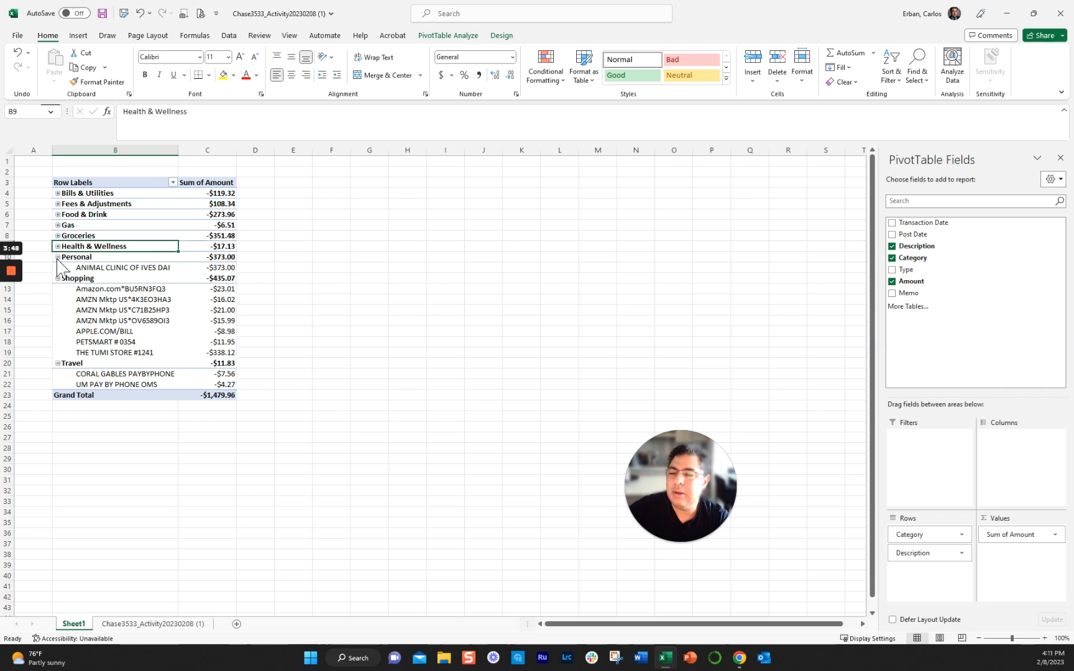
{"action": "left_click", "coordinate": [57, 256]}
- Enter the heading Per Month in D3, beside the PivotTable's Sum of Amount column
{"action": "left_click", "coordinate": [264, 182]}
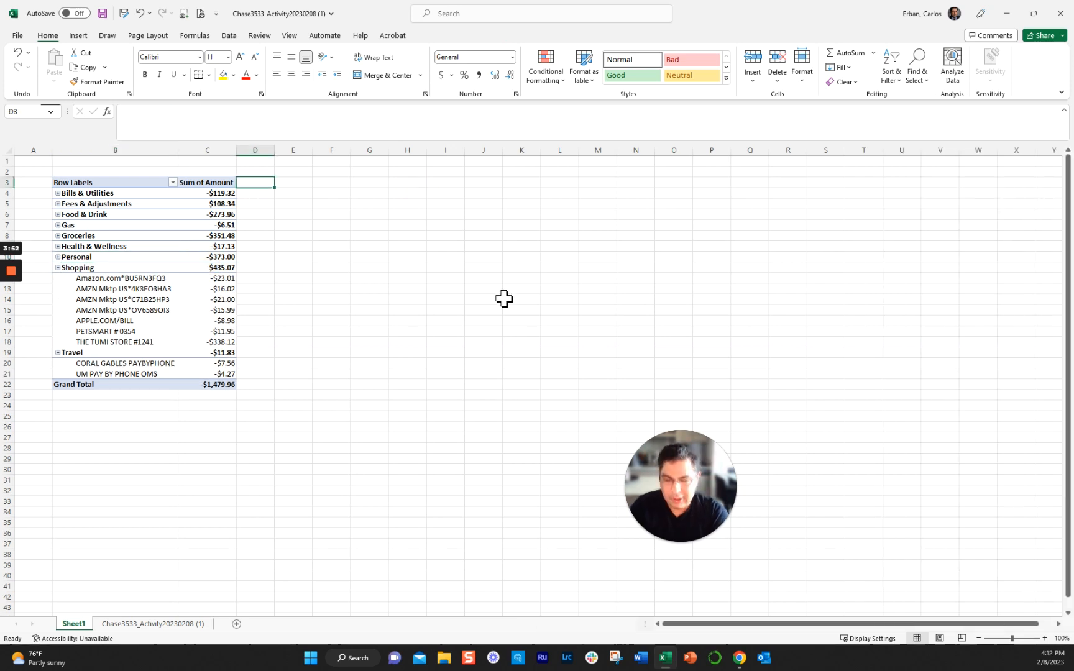
{"action": "type", "text": "Per Month"}
{"action": "key", "text": "Return"}
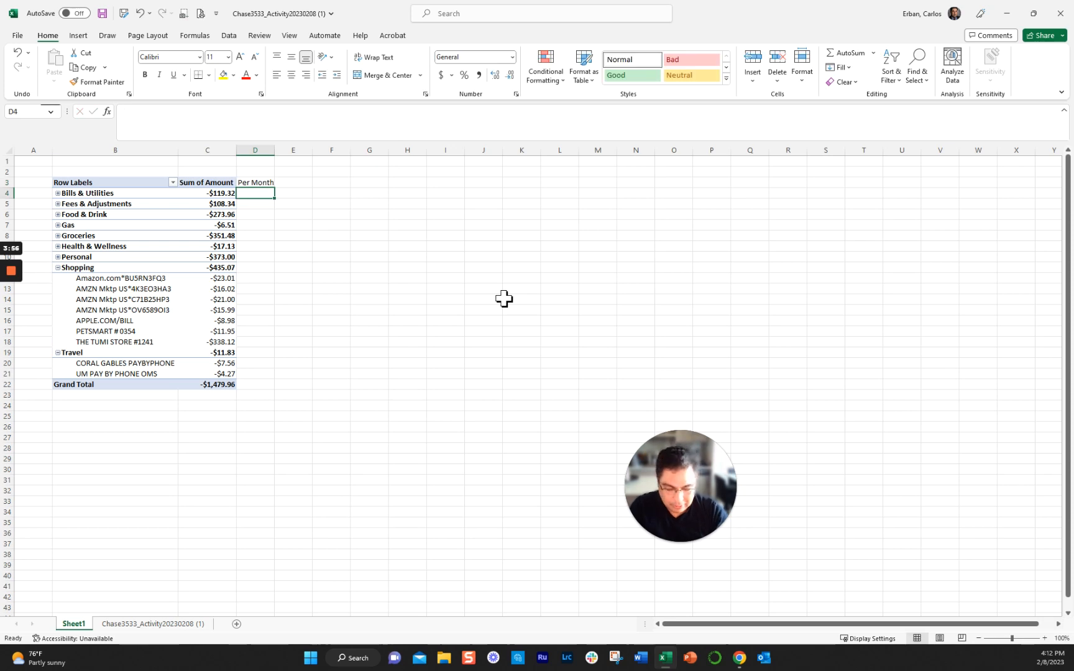
- Calculate the monthly amount for Bills & Utilities in D4 with the formula =C4/12
{"action": "type", "text": "="}
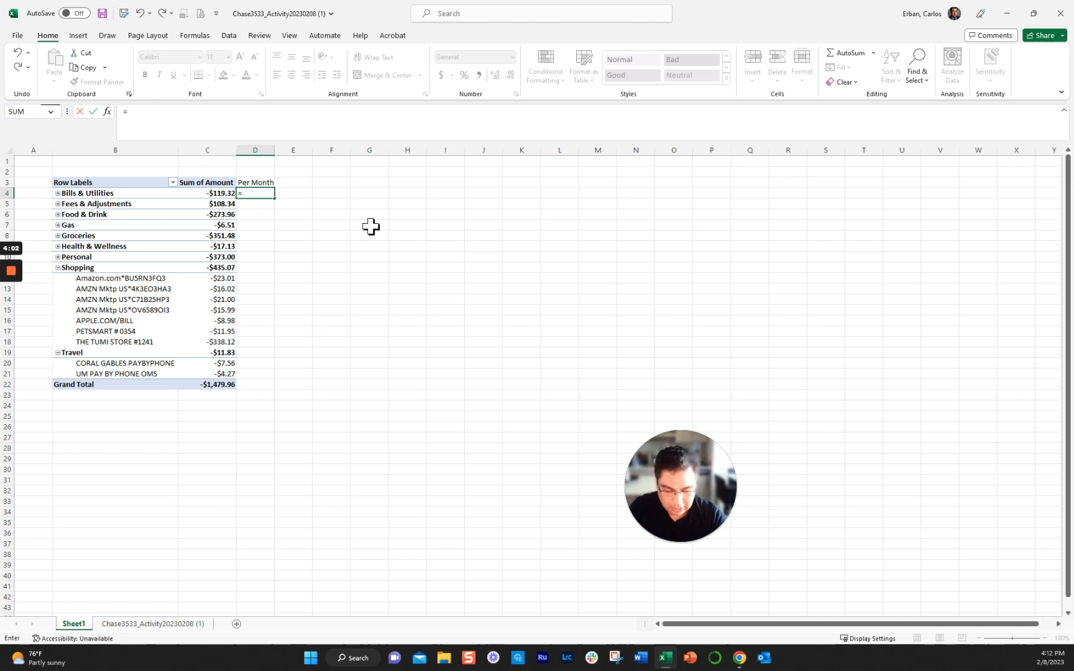
{"action": "key", "text": "Left"}
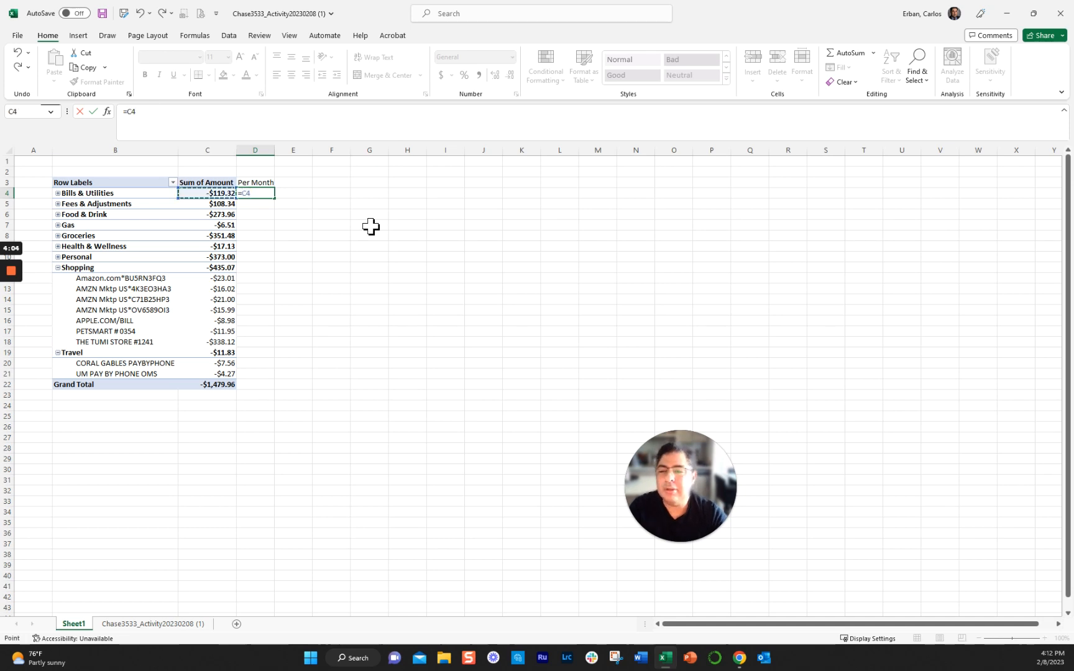
{"action": "type", "text": "/"}
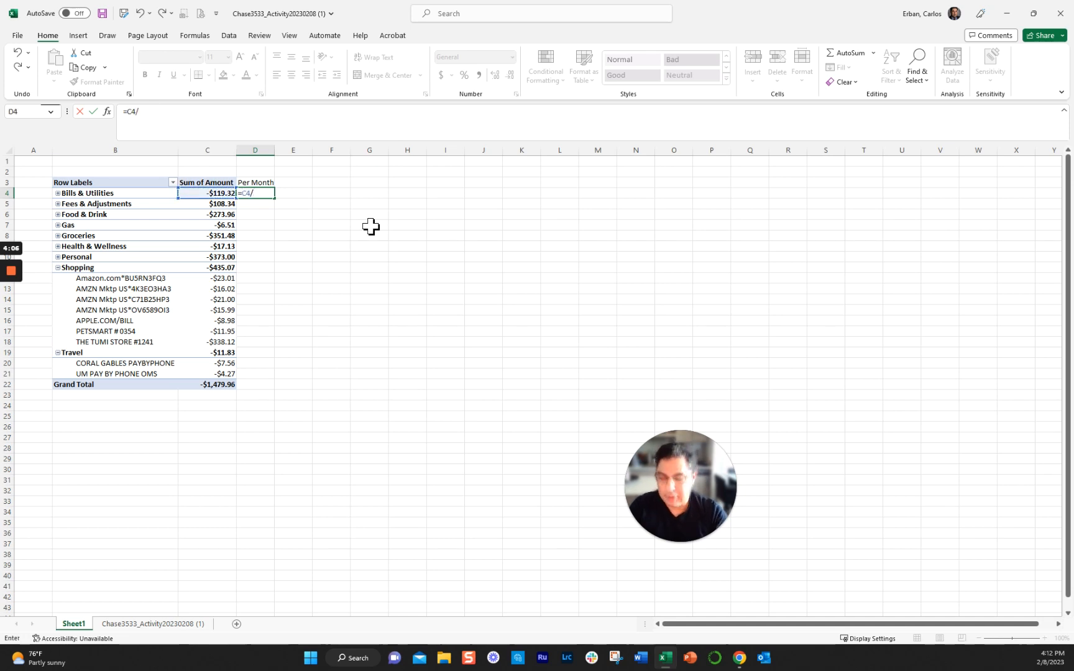
{"action": "type", "text": "12"}
{"action": "key", "text": "Return"}
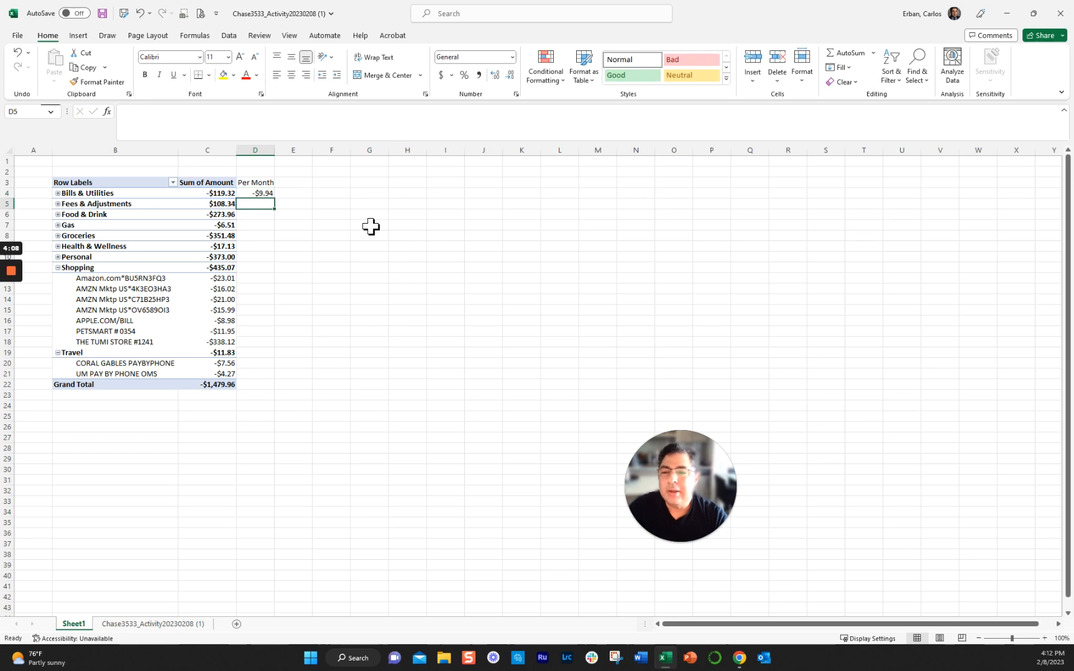
- Delete the monthly formula in D4 and the Per Month heading in D3
{"action": "left_click", "coordinate": [219, 193]}
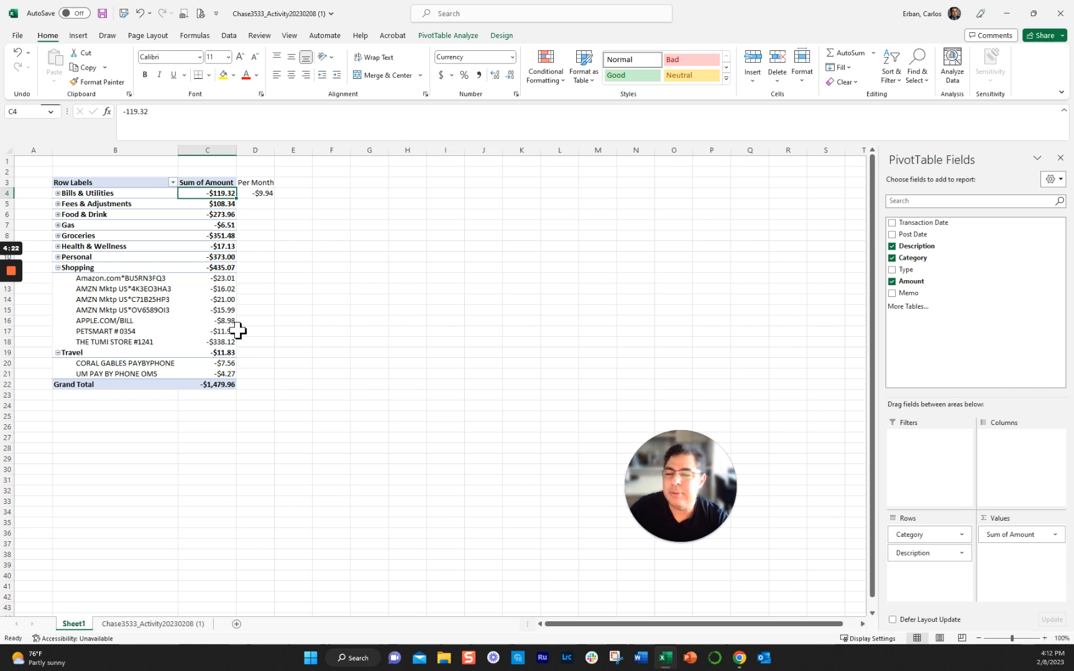
{"action": "mouse_move", "coordinate": [231, 332]}
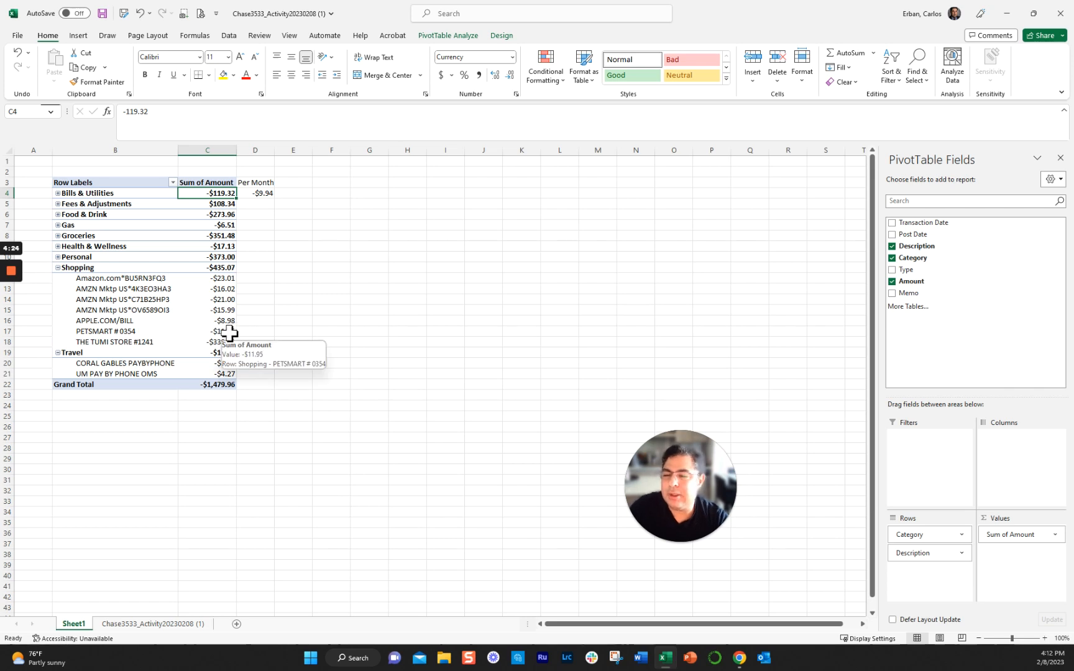
{"action": "left_click", "coordinate": [267, 193]}
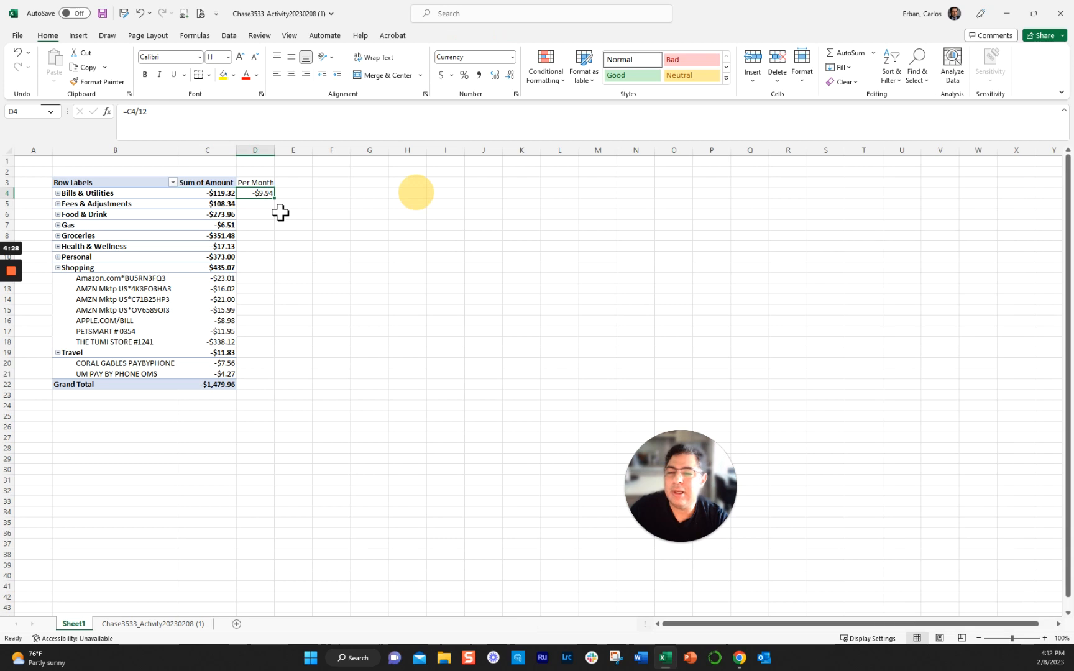
{"action": "key", "text": "Delete"}
{"action": "left_click", "coordinate": [266, 183]}
{"action": "key", "text": "Delete"}
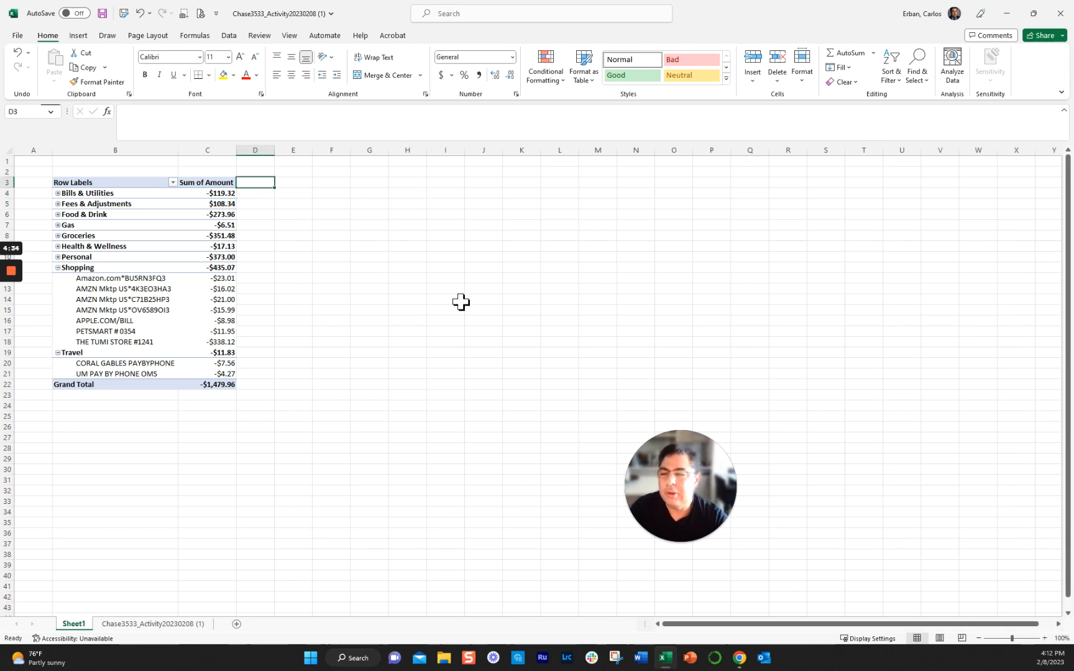
- Collapse the Shopping and Travel categories in the PivotTable and expand their details again
{"action": "left_click", "coordinate": [58, 268]}
{"action": "left_click", "coordinate": [57, 279]}
{"action": "left_click", "coordinate": [58, 278]}
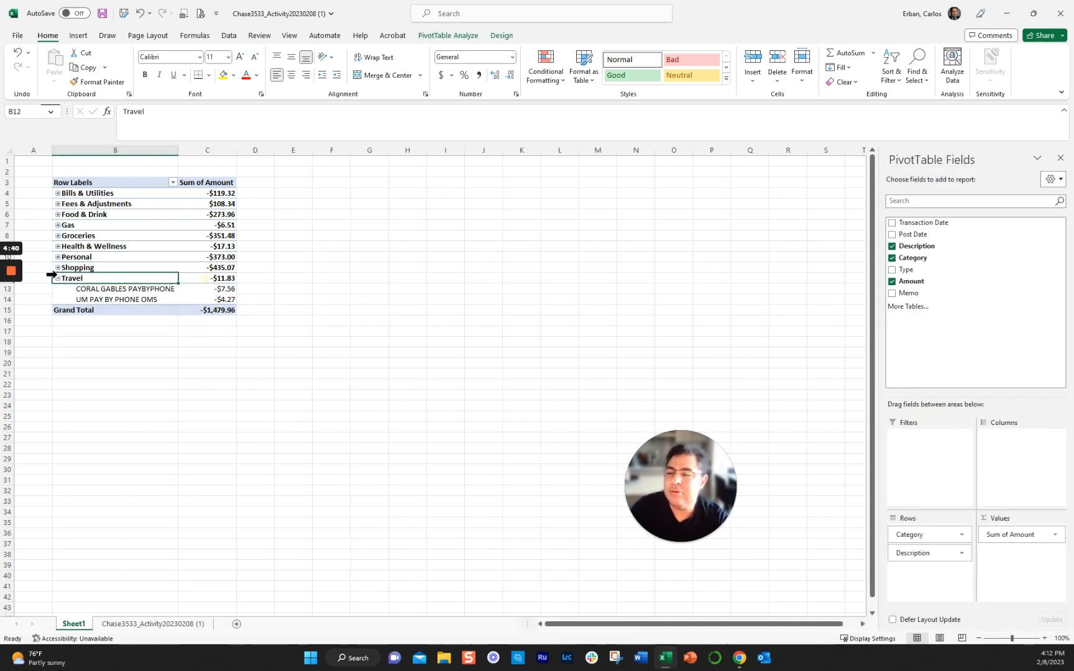
{"action": "left_click", "coordinate": [58, 268]}
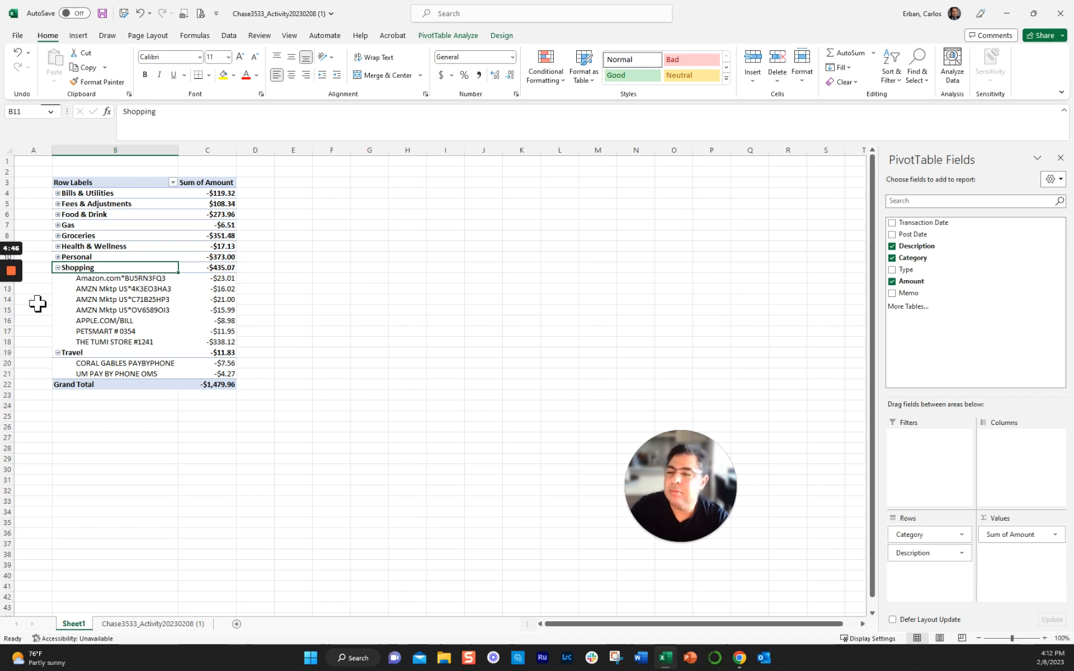
{"action": "mouse_move", "coordinate": [11, 274]}
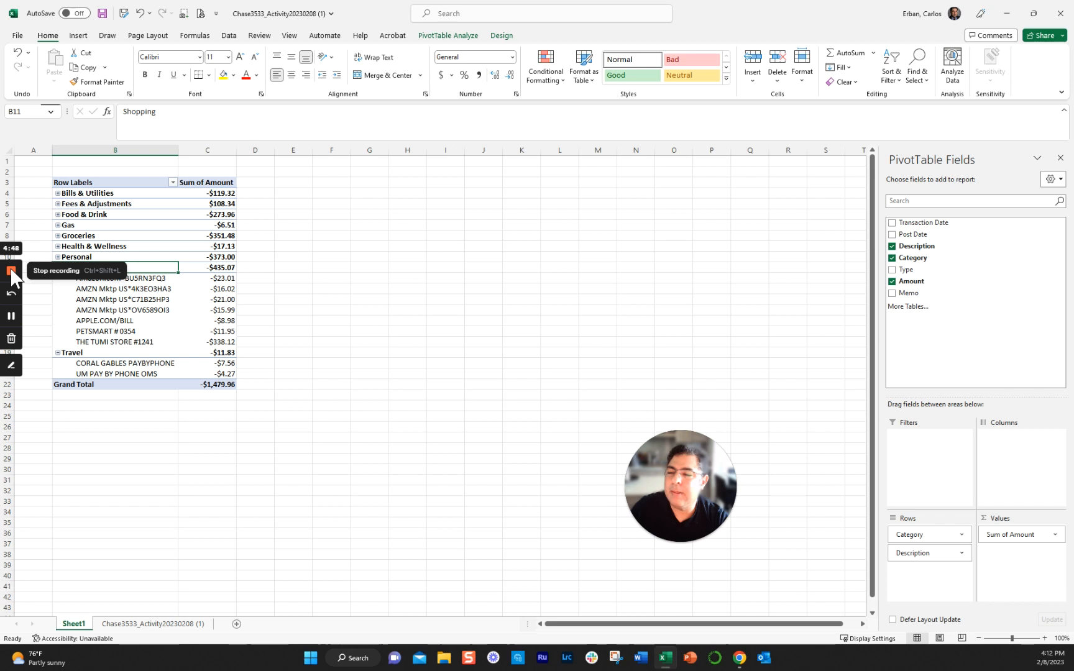